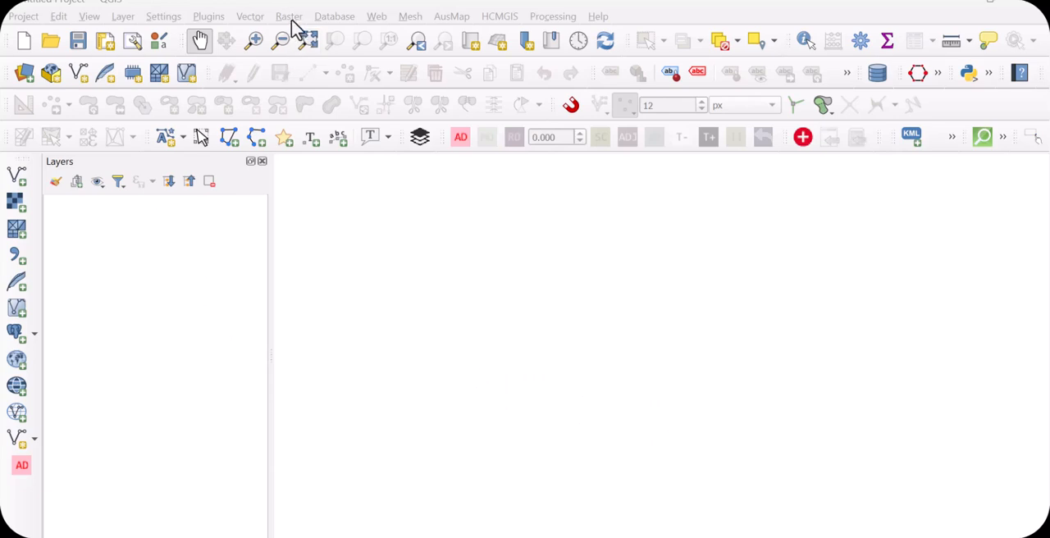
Add the Google Maps basemap to the project with the HCMGIS plugin
click(496, 20)
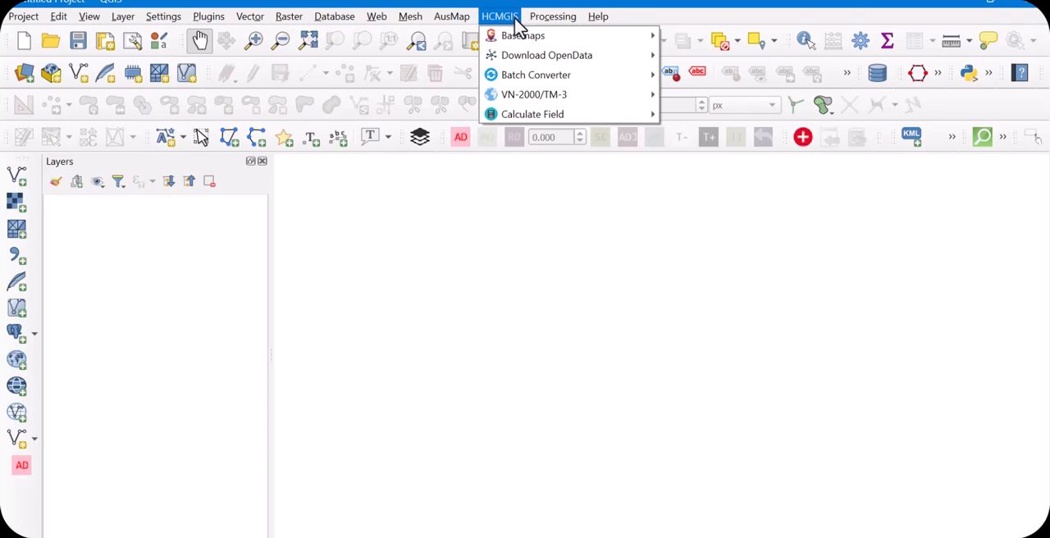
mouse_move(519, 41)
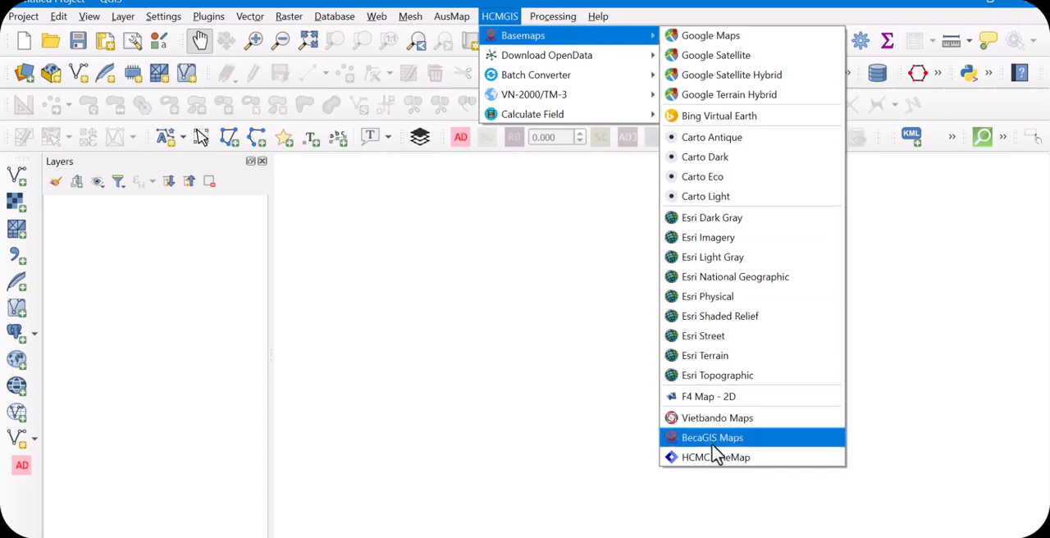
click(711, 37)
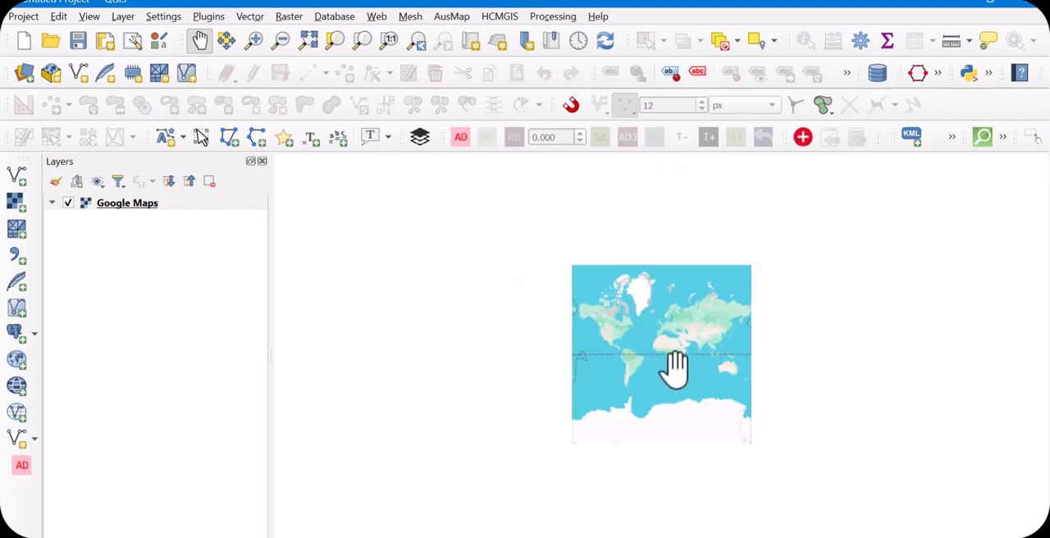
Zoom the basemap from the world view through East Africa to the city of Arusha in Tanzania
scroll(676, 367, up, 1)
scroll(669, 335, up, 1)
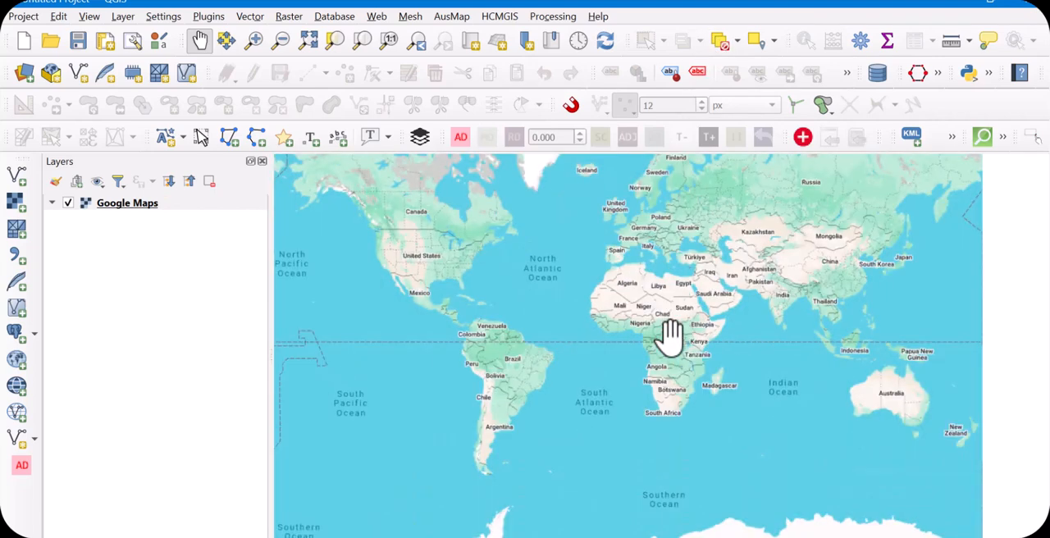
scroll(681, 371, up, 1)
scroll(724, 312, up, 1)
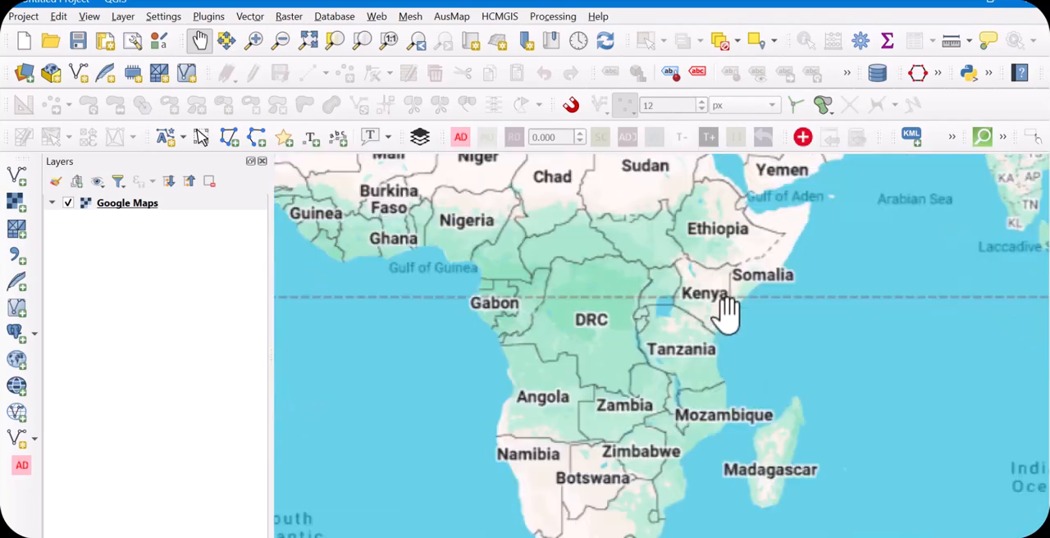
scroll(689, 351, up, 1)
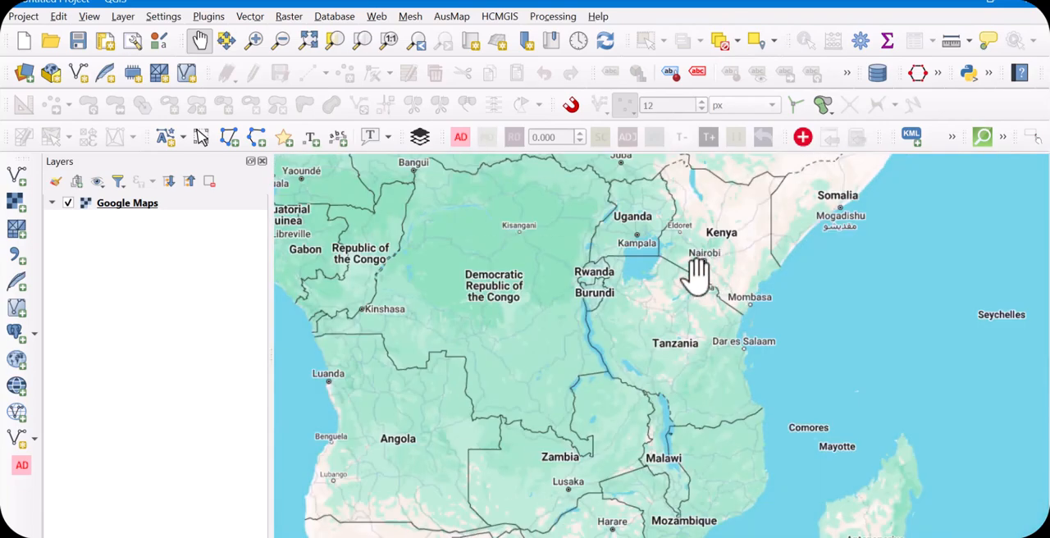
scroll(697, 274, up, 1)
scroll(654, 308, up, 1)
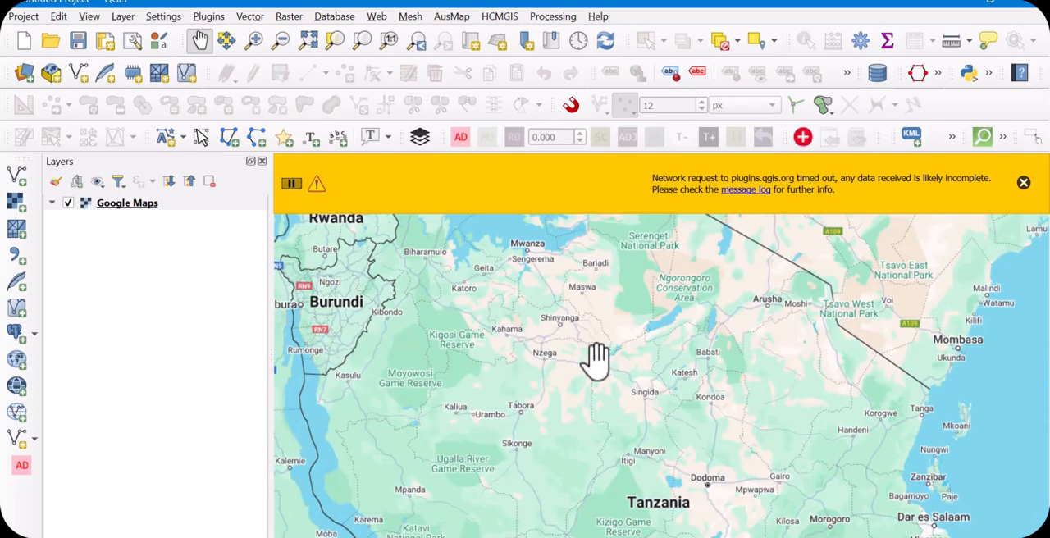
scroll(596, 359, up, 1)
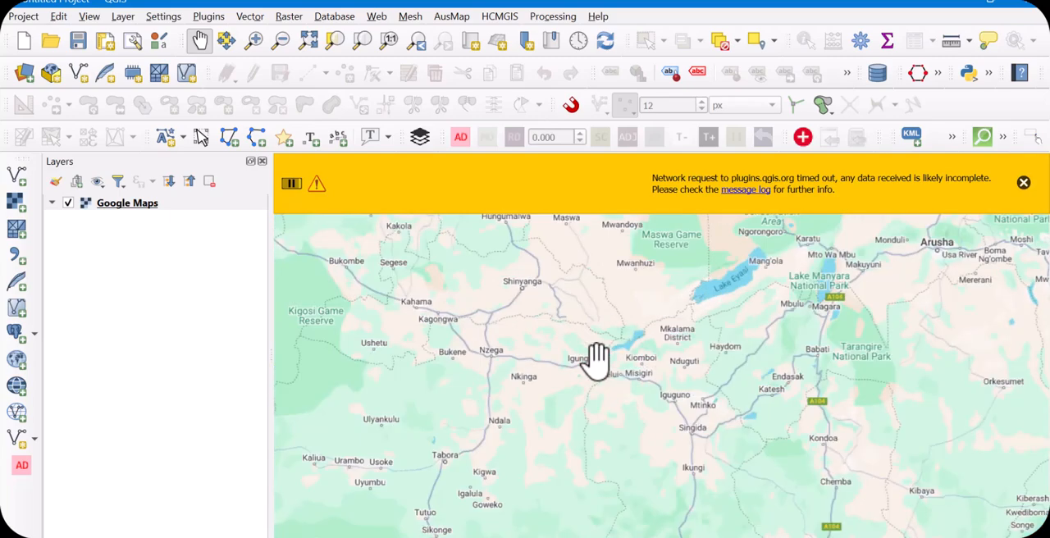
scroll(597, 359, down, 1)
scroll(768, 294, up, 1)
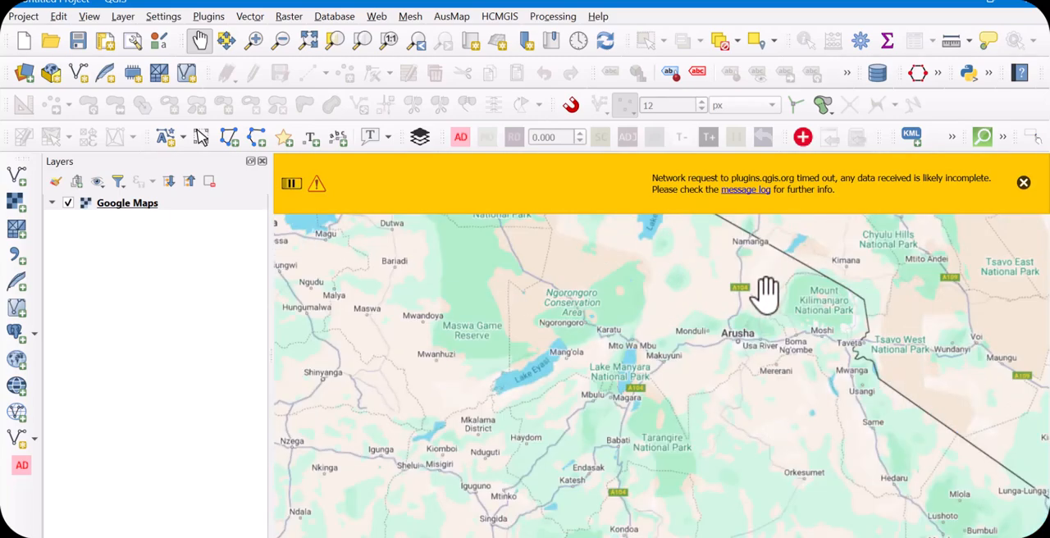
scroll(736, 352, up, 1)
scroll(727, 311, up, 1)
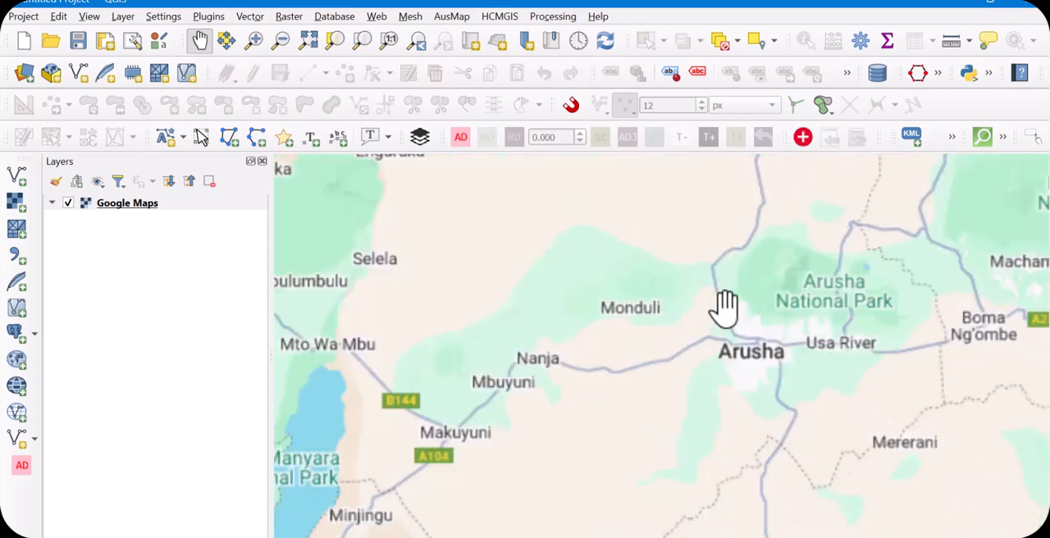
scroll(774, 363, up, 1)
scroll(811, 328, up, 1)
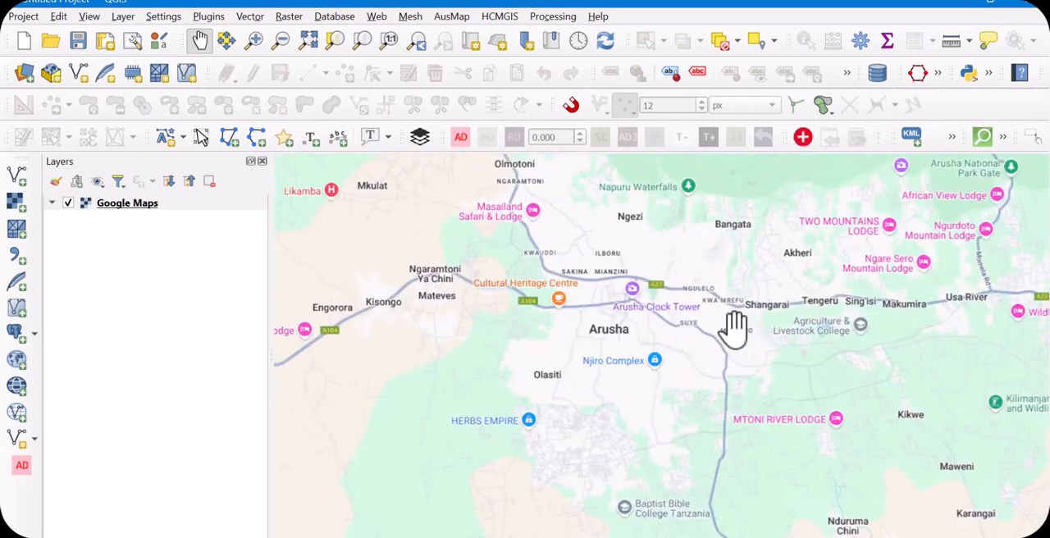
scroll(734, 328, up, 1)
scroll(498, 414, up, 1)
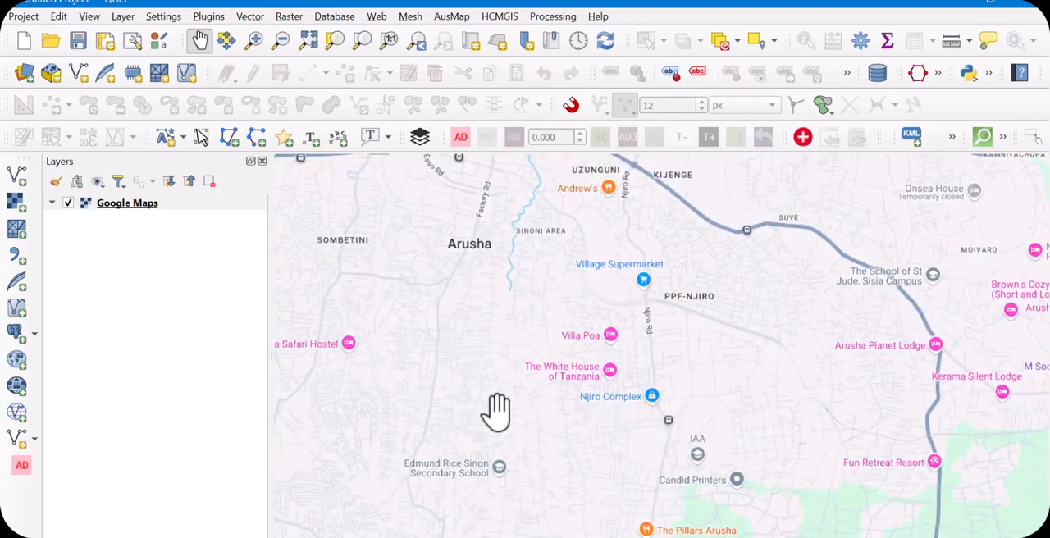
Zoom to building level on the densely built neighbourhood southeast of Madrasat Baabu Ssalaam in Arusha
scroll(338, 258, up, 1)
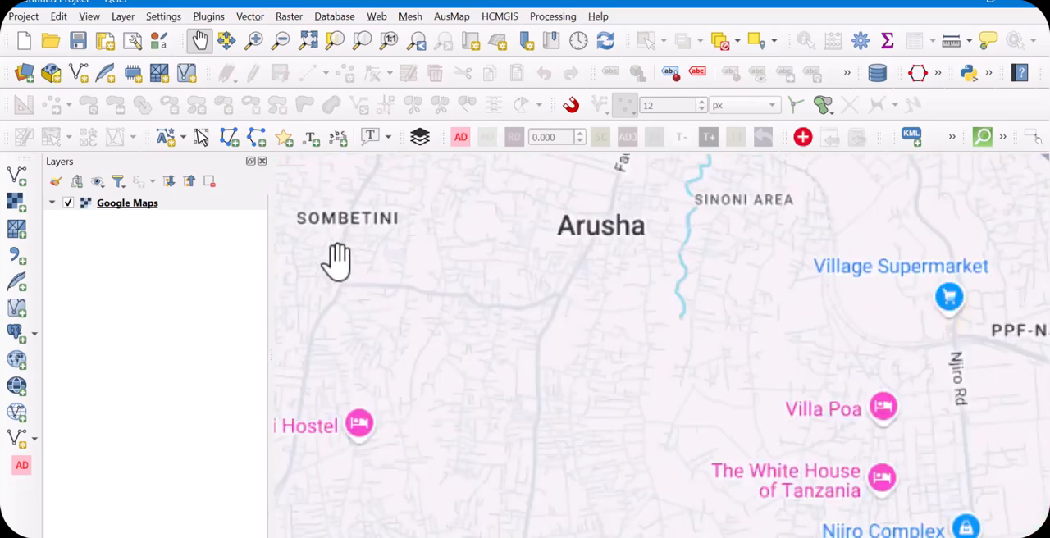
scroll(466, 332, up, 1)
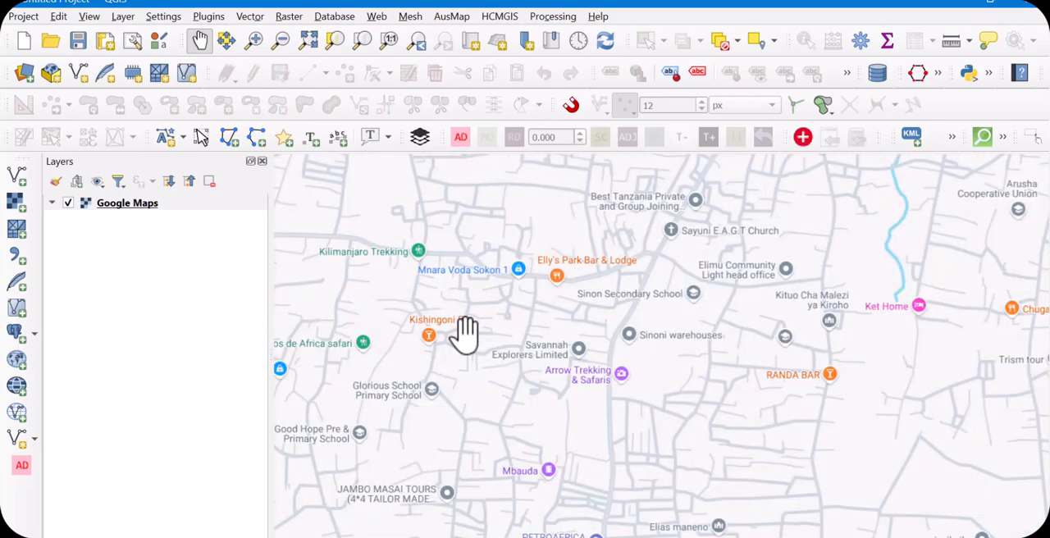
scroll(656, 392, up, 1)
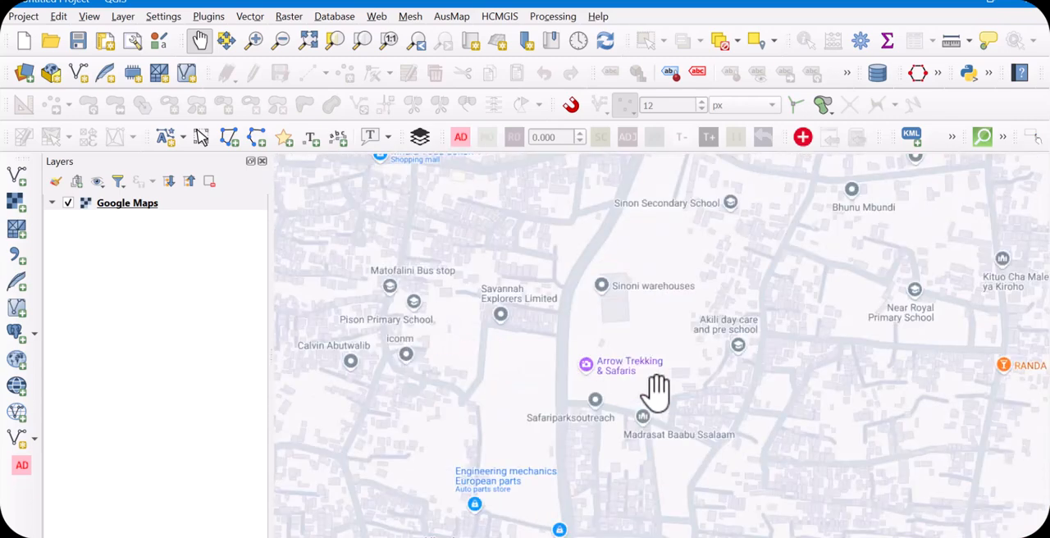
scroll(645, 419, up, 1)
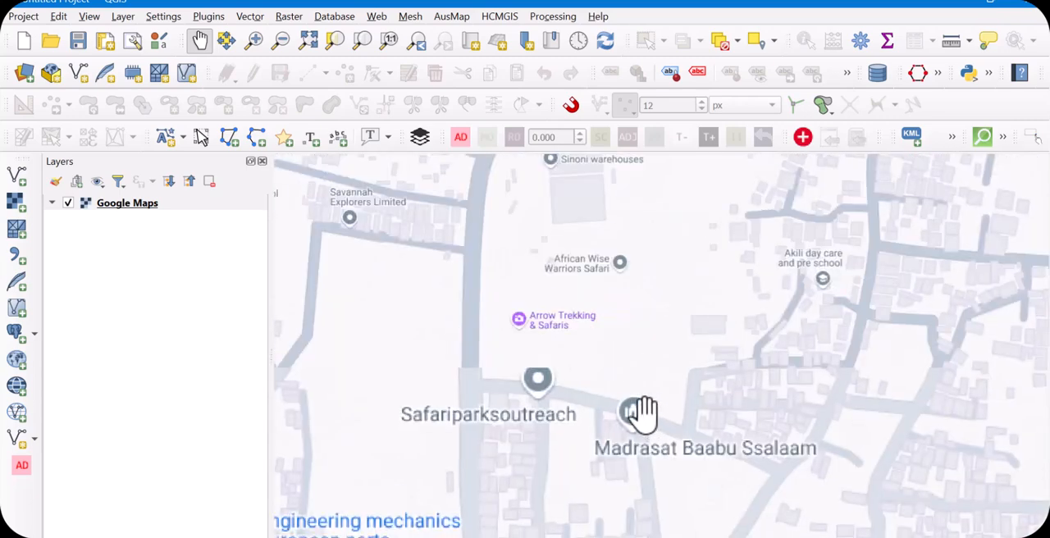
scroll(540, 339, down, 1)
scroll(420, 372, up, 1)
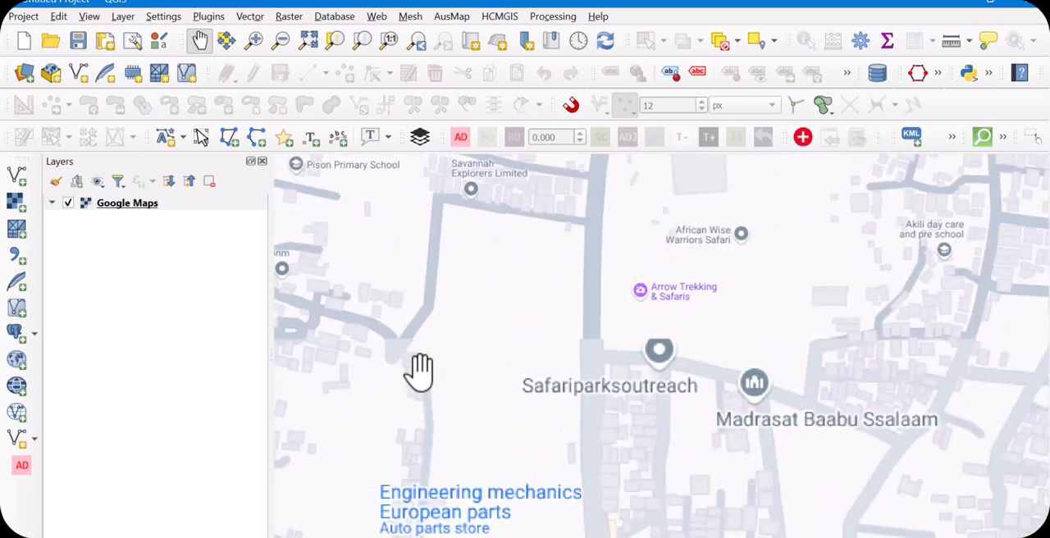
scroll(500, 353, down, 1)
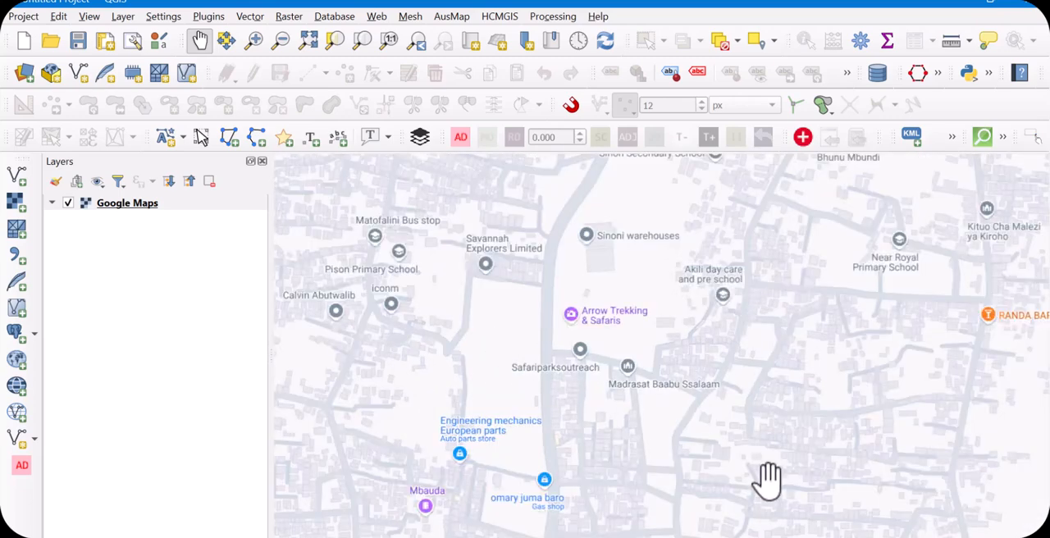
scroll(854, 480, up, 1)
scroll(500, 387, down, 1)
scroll(762, 441, up, 1)
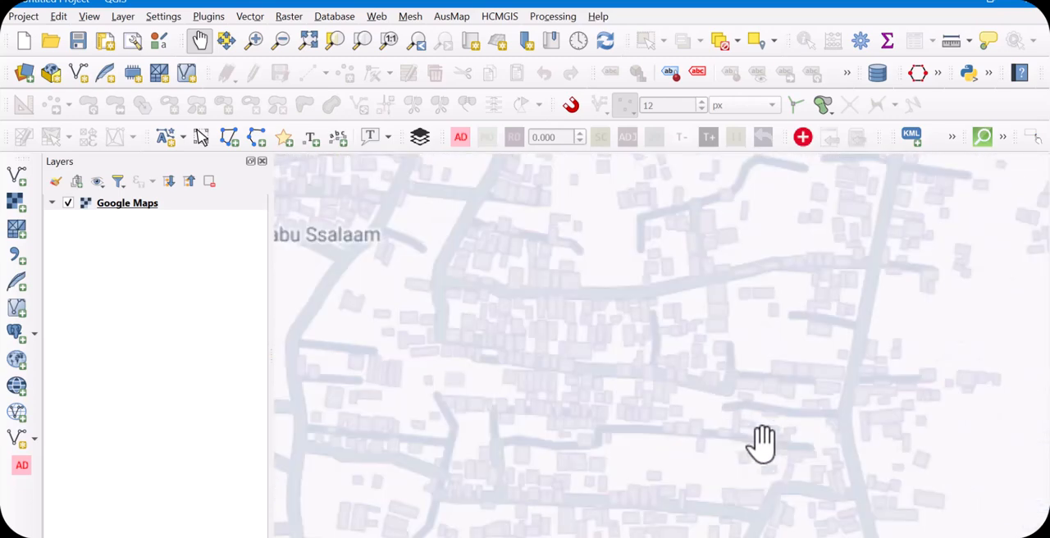
scroll(797, 413, down, 1)
scroll(629, 408, up, 1)
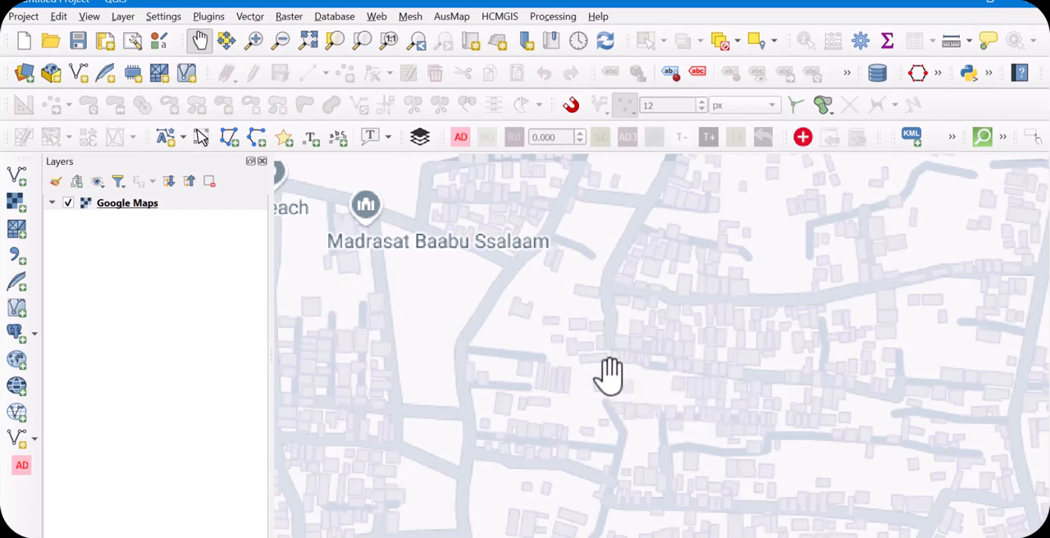
Open the QuickOSM plugin's dialog for querying OpenStreetMap data
click(255, 18)
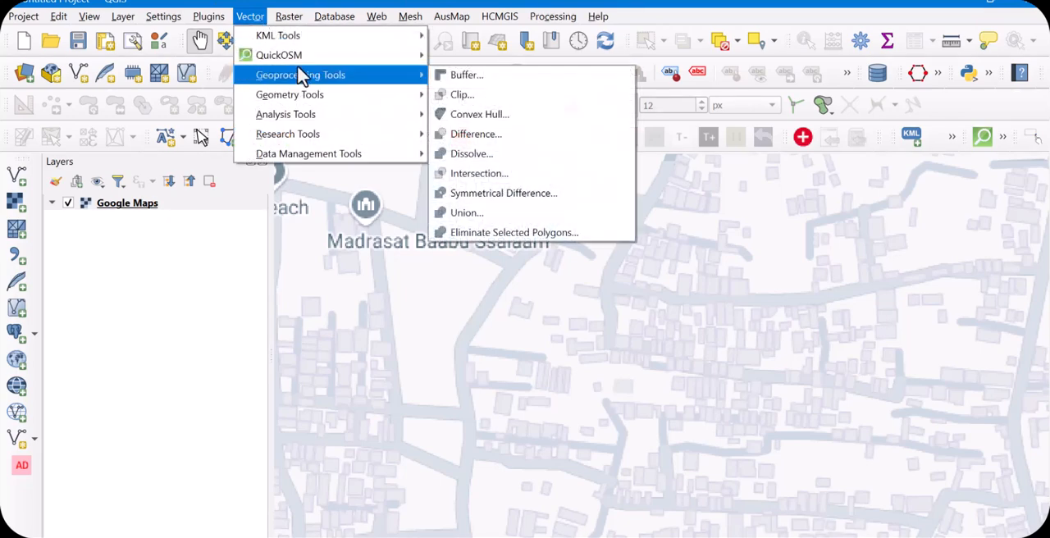
mouse_move(272, 64)
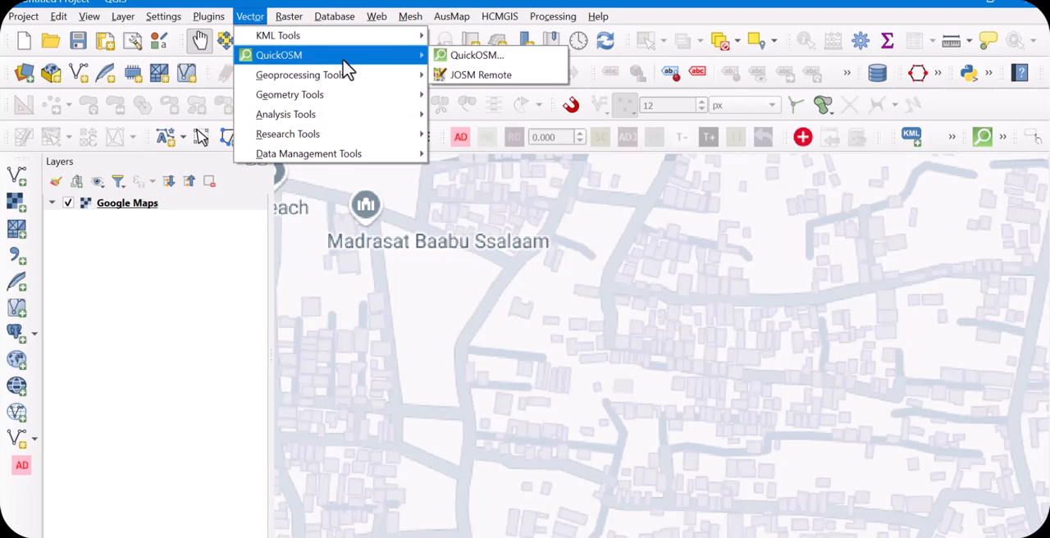
mouse_move(208, 20)
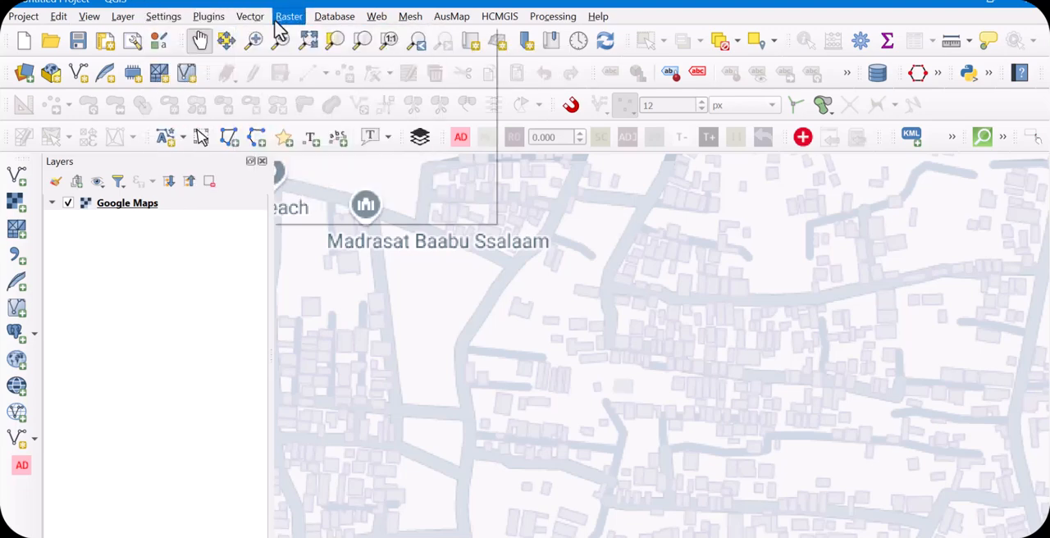
mouse_move(257, 24)
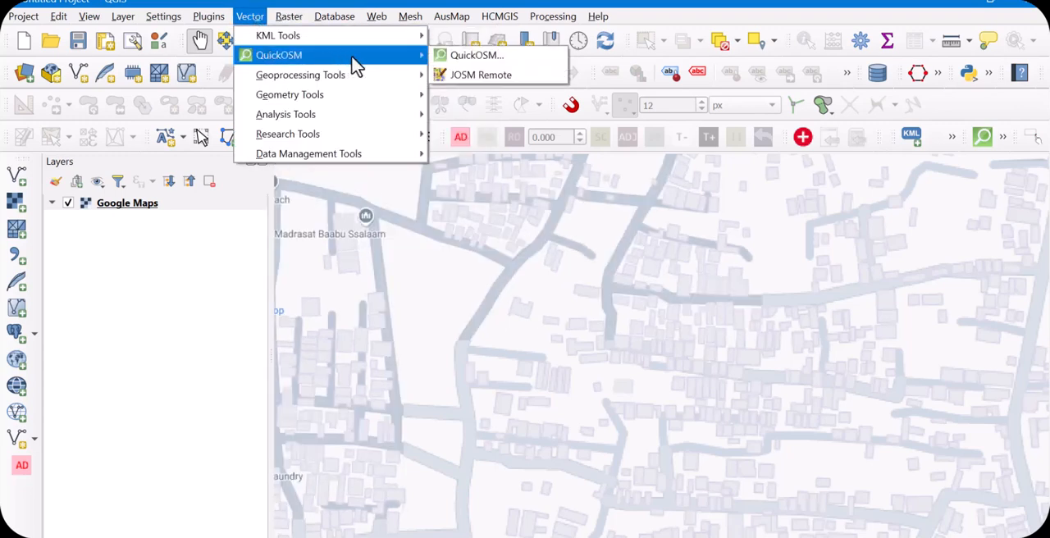
click(480, 62)
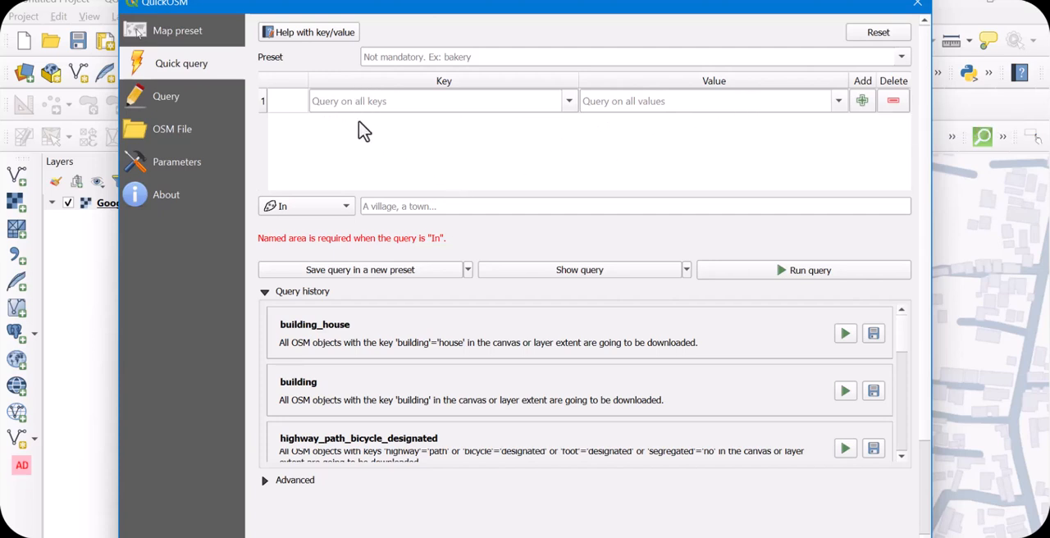
Open QuickOSM's key/value help, look through the documentation home page and follow its link about OSM keys and values
click(310, 35)
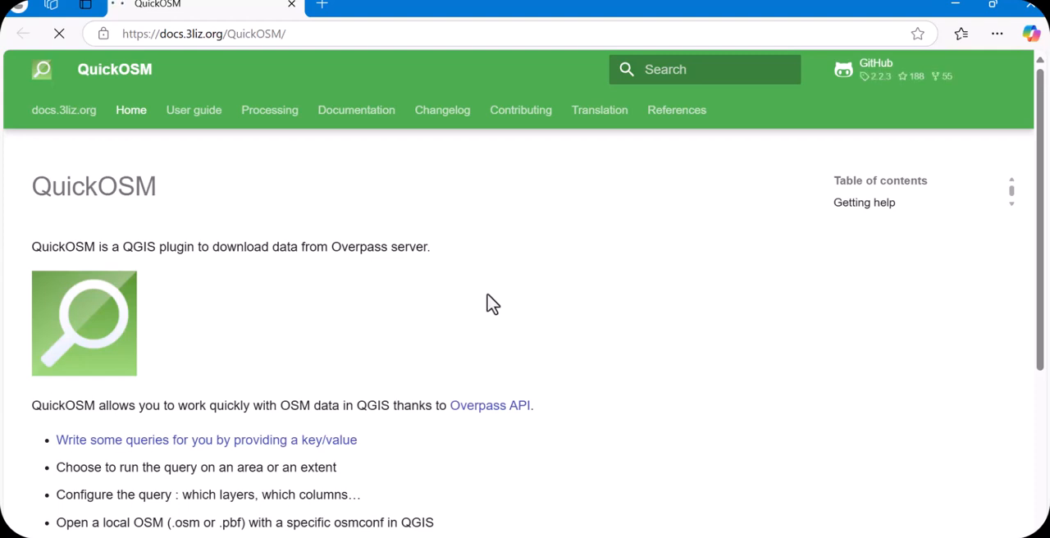
scroll(493, 306, down, 3)
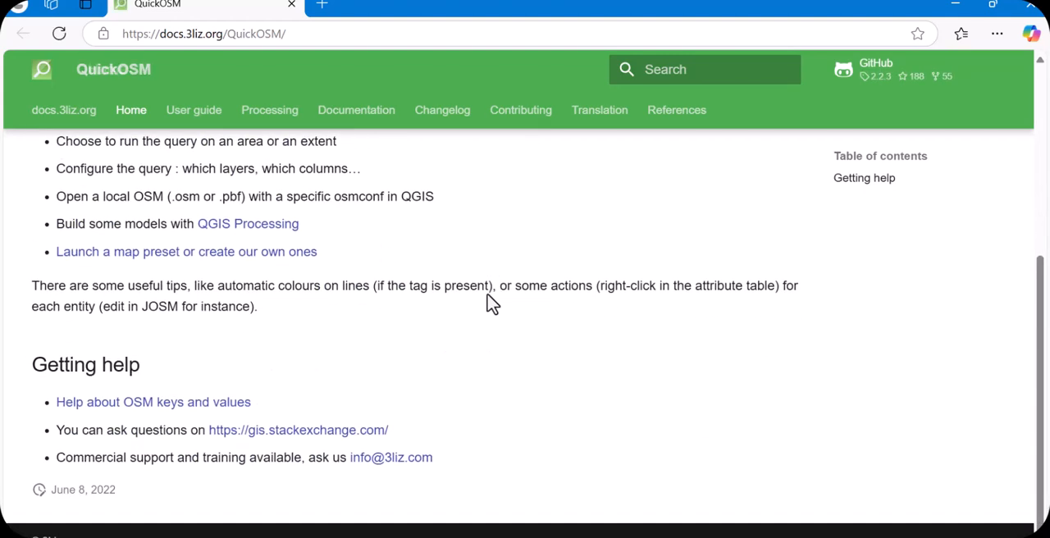
scroll(488, 303, up, 3)
scroll(346, 323, down, 1)
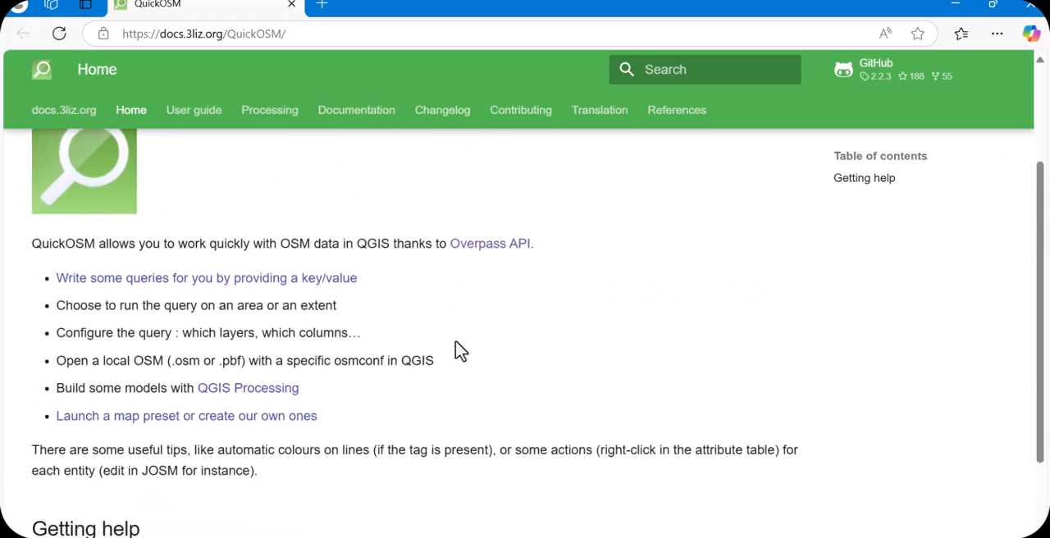
scroll(458, 352, down, 2)
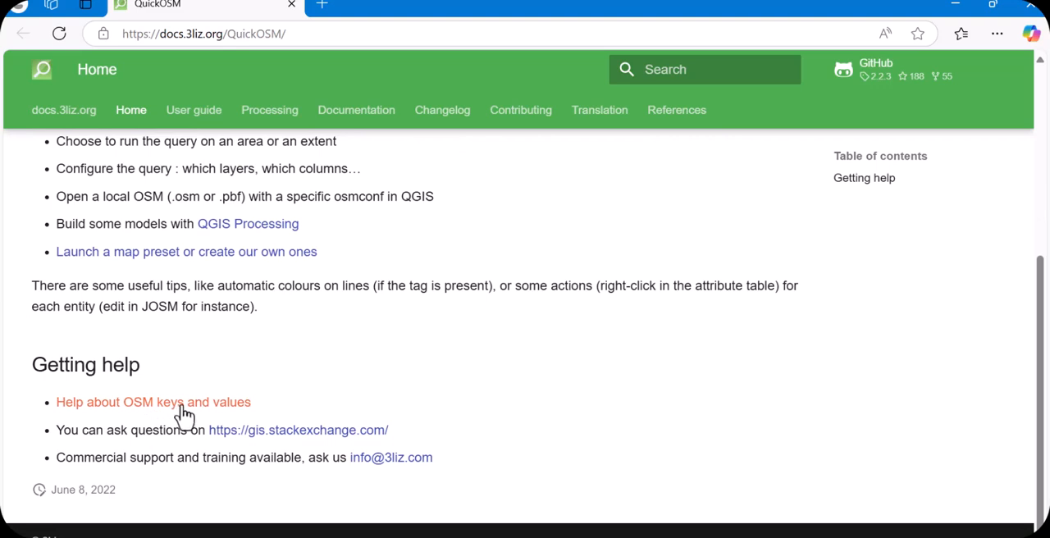
click(221, 404)
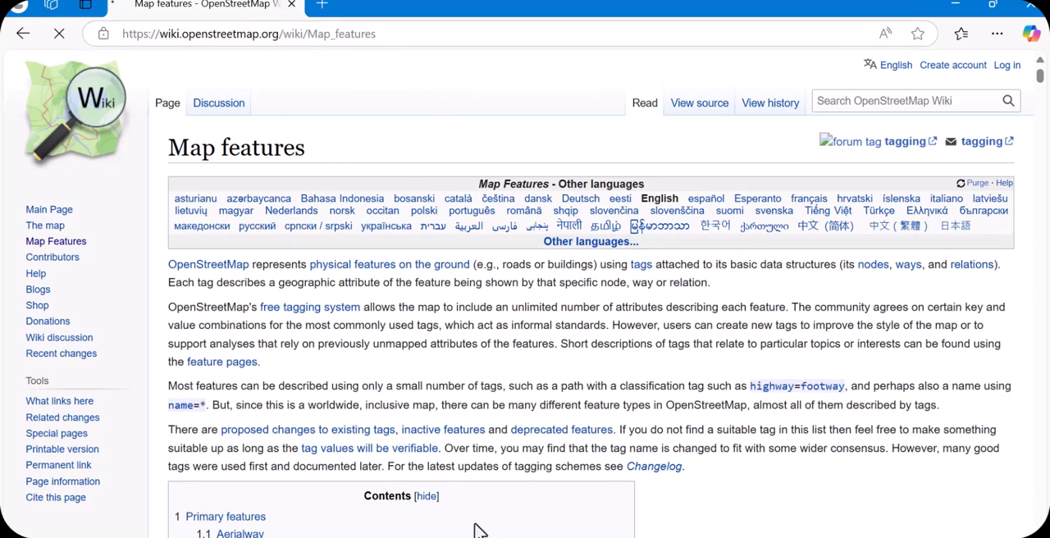
Check the QuickOSM dialog, return to the browser and look through the OpenStreetMap wiki's main page
mouse_move(741, 537)
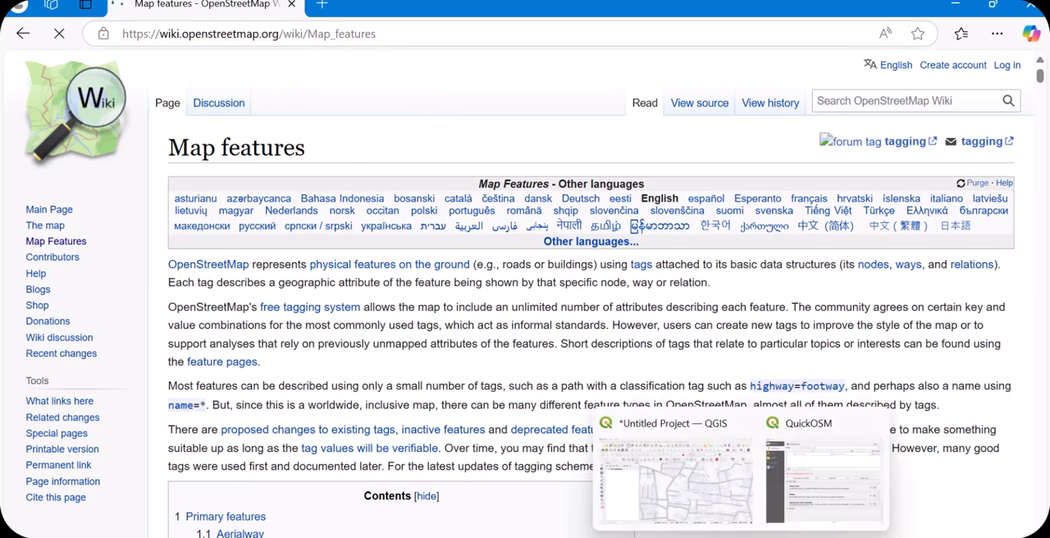
click(823, 484)
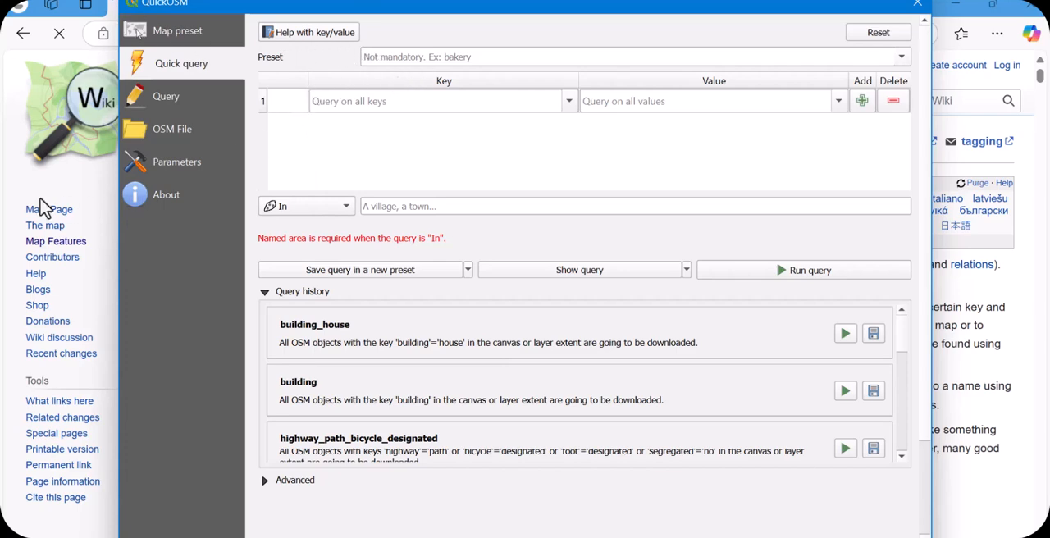
click(16, 182)
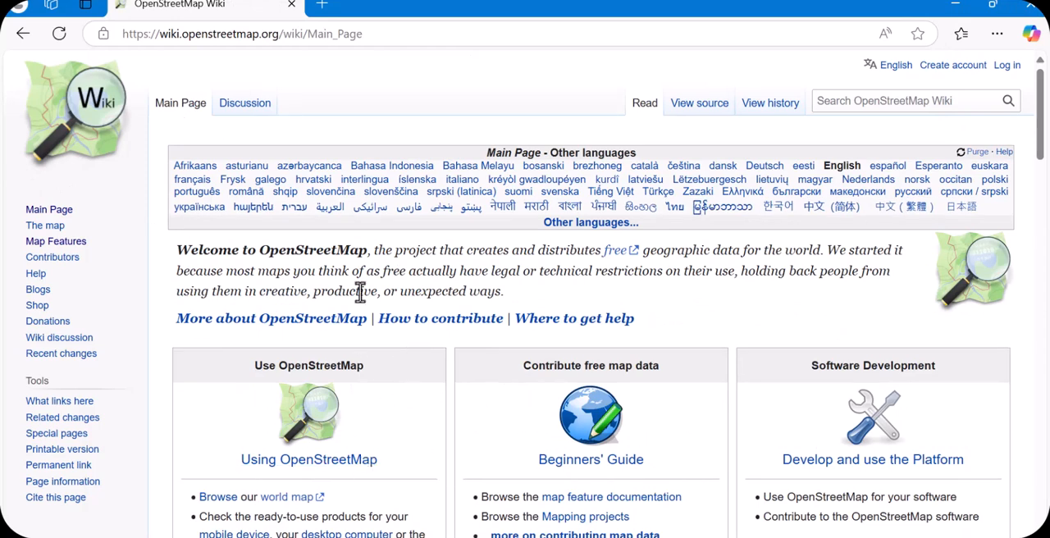
scroll(479, 310, down, 4)
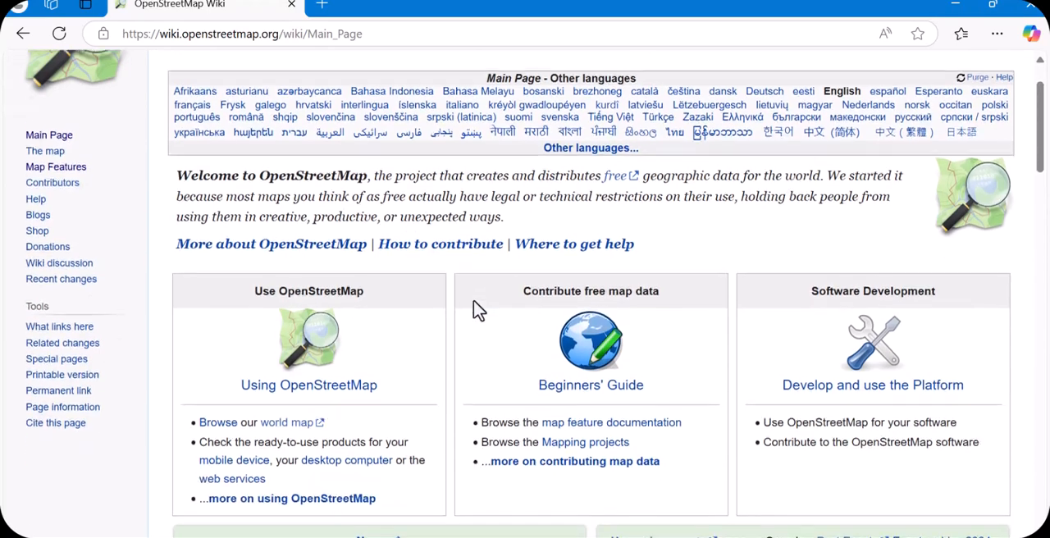
scroll(479, 310, down, 3)
scroll(478, 310, down, 7)
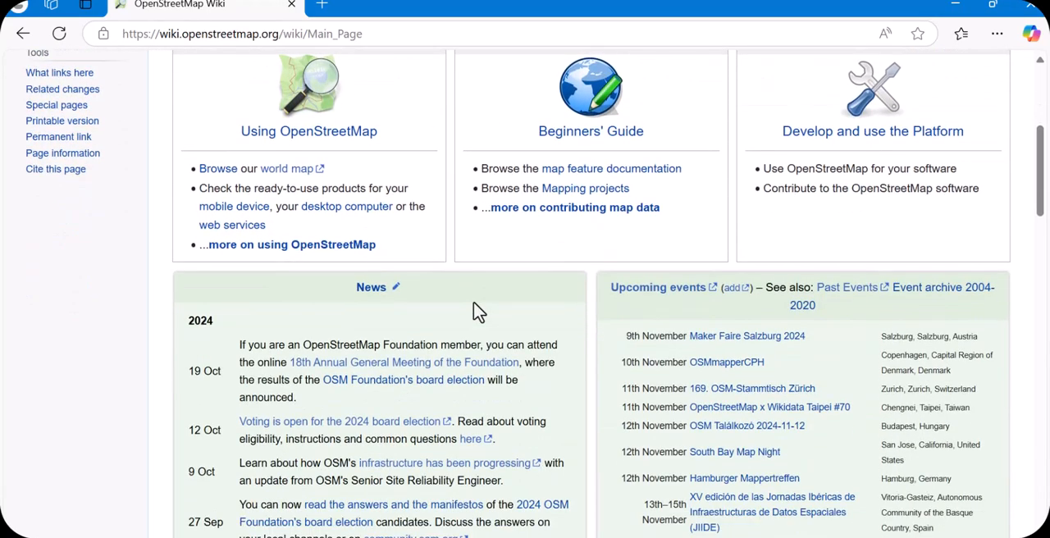
Examine the wiki main page's news, upcoming events and introductory sections for guidance on map features
scroll(478, 310, down, 5)
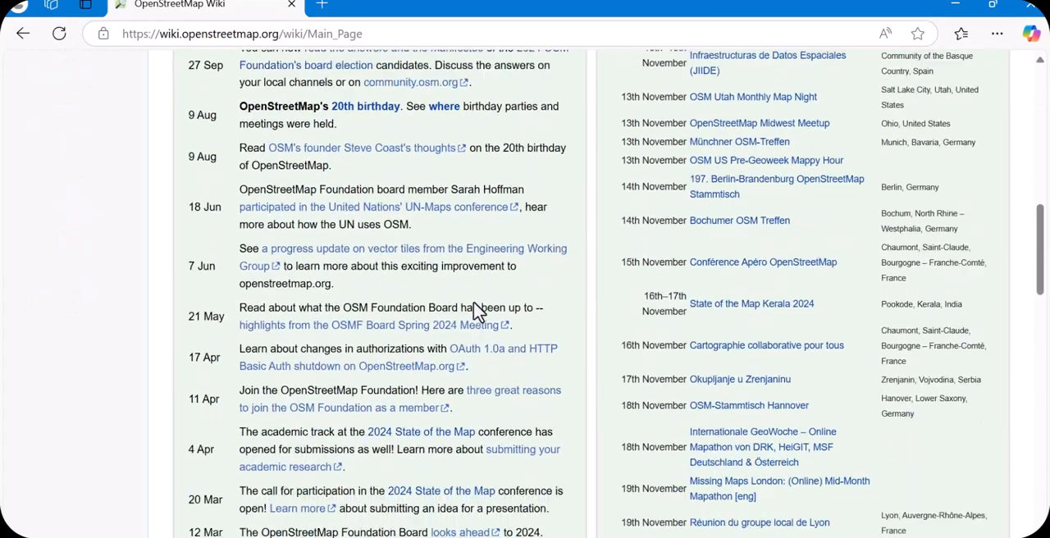
scroll(476, 312, down, 9)
scroll(476, 315, down, 2)
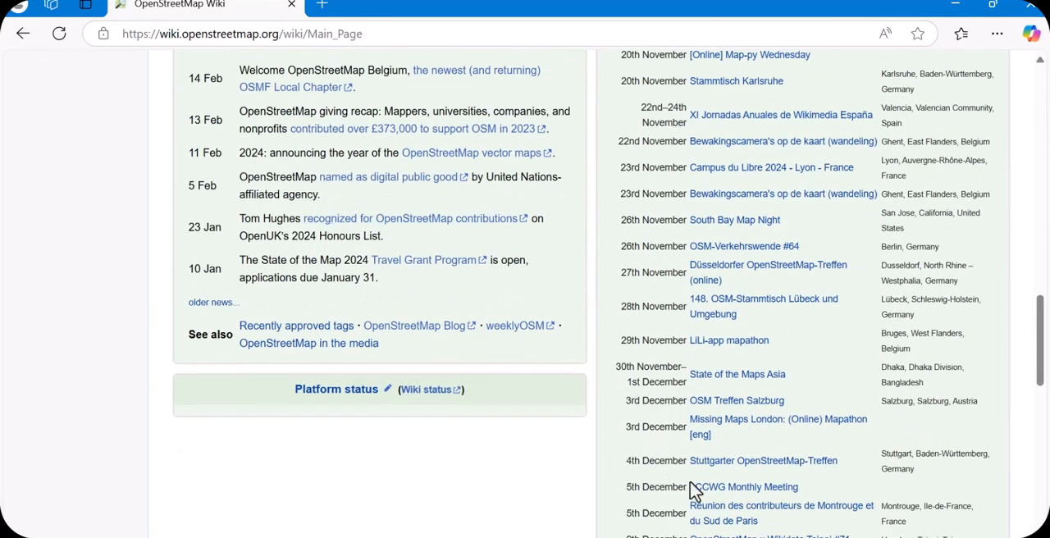
scroll(693, 490, up, 19)
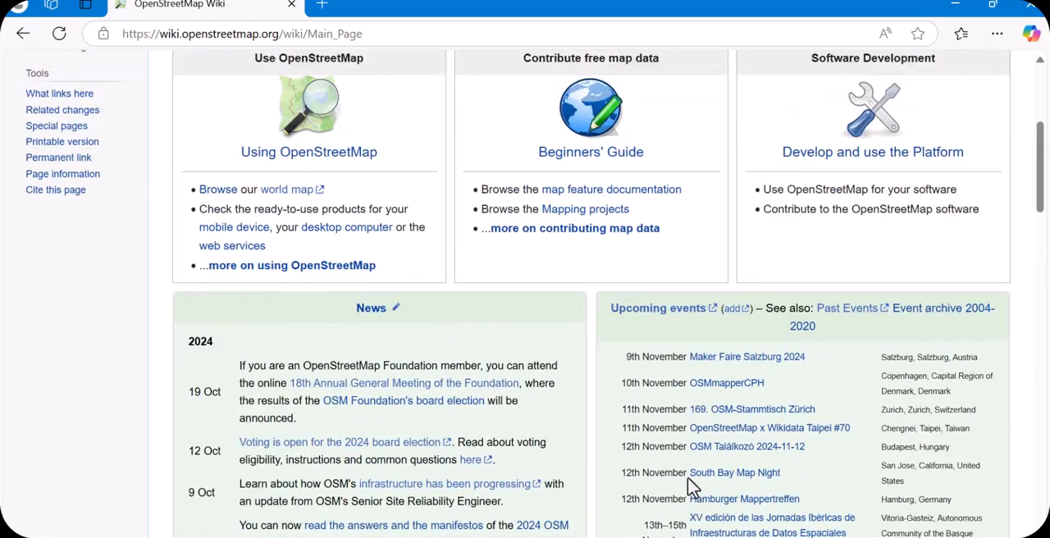
scroll(694, 490, up, 5)
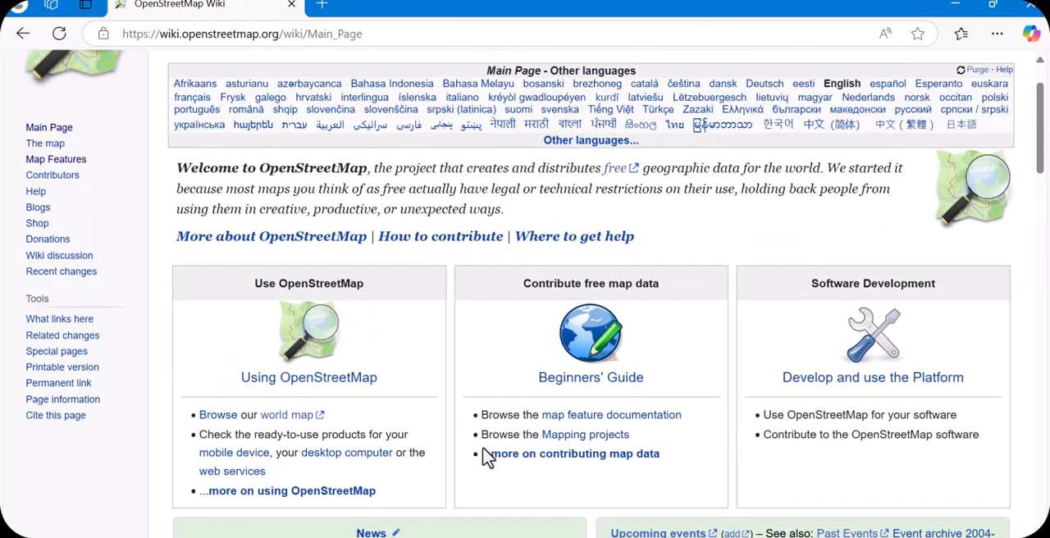
scroll(487, 457, up, 2)
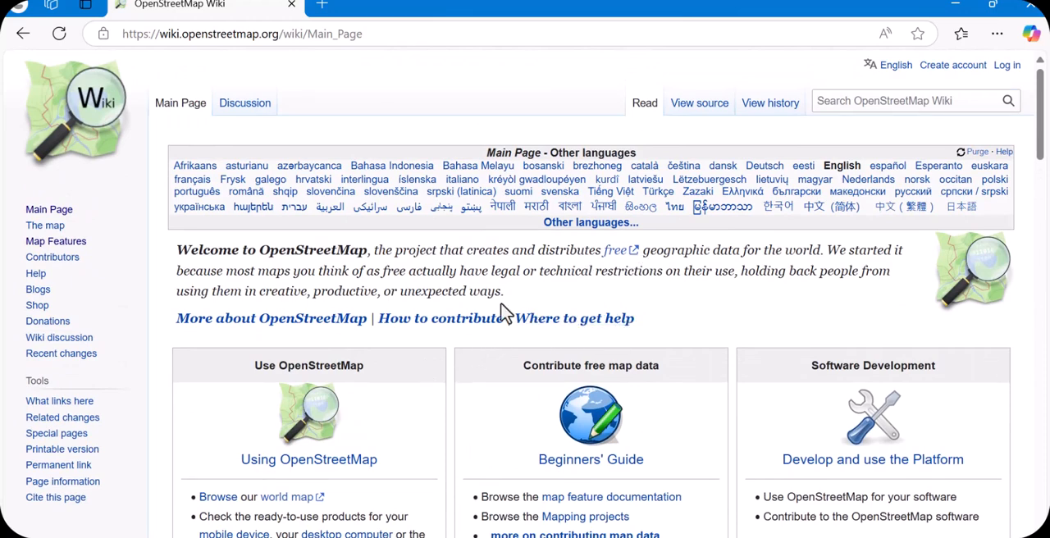
scroll(506, 313, down, 2)
scroll(506, 314, up, 2)
scroll(511, 436, down, 1)
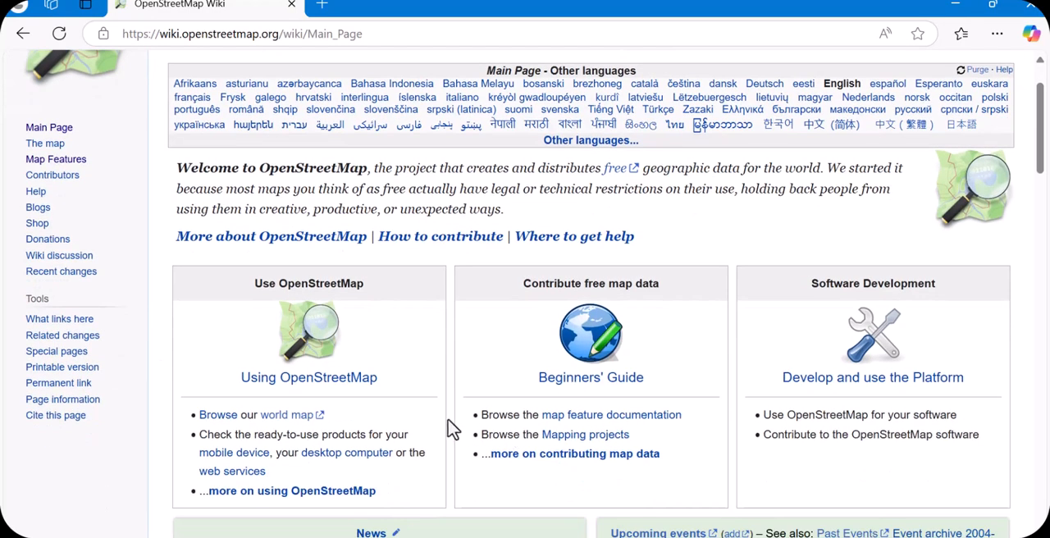
scroll(452, 429, down, 1)
scroll(454, 430, down, 1)
scroll(447, 427, down, 1)
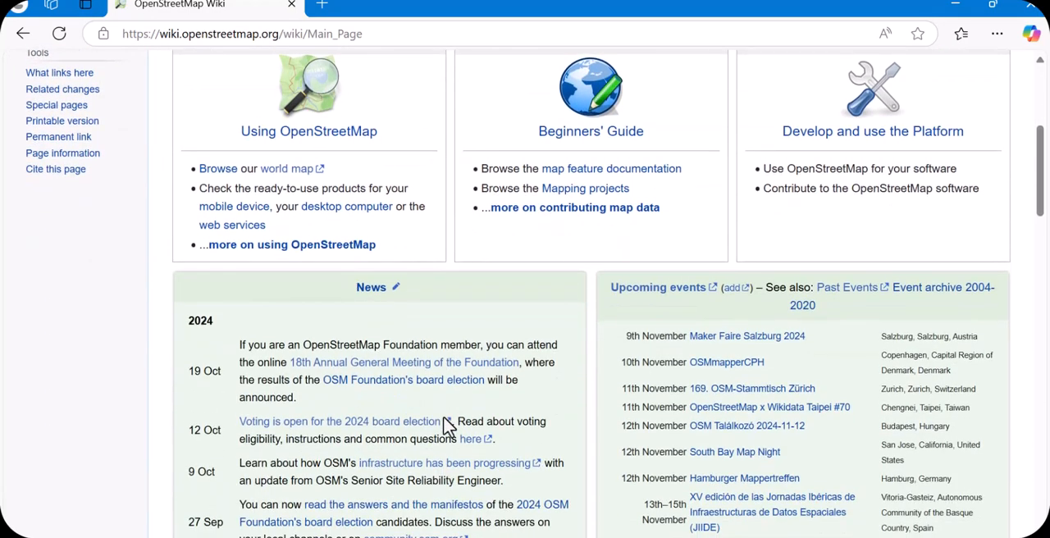
Open the wiki's Map Features page and look through its contents list from Amenity to Building, Highway and Landuse
click(41, 243)
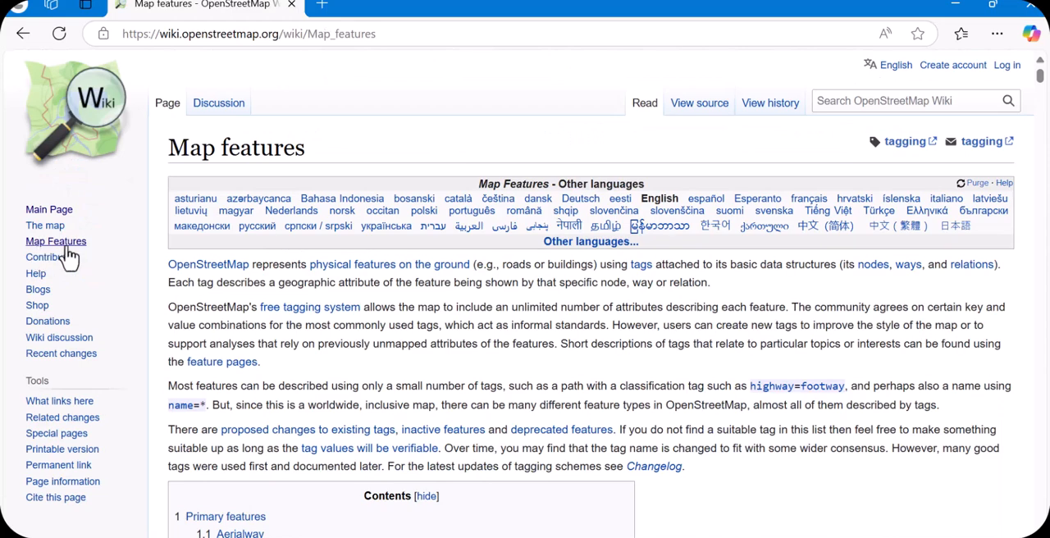
scroll(284, 283, down, 3)
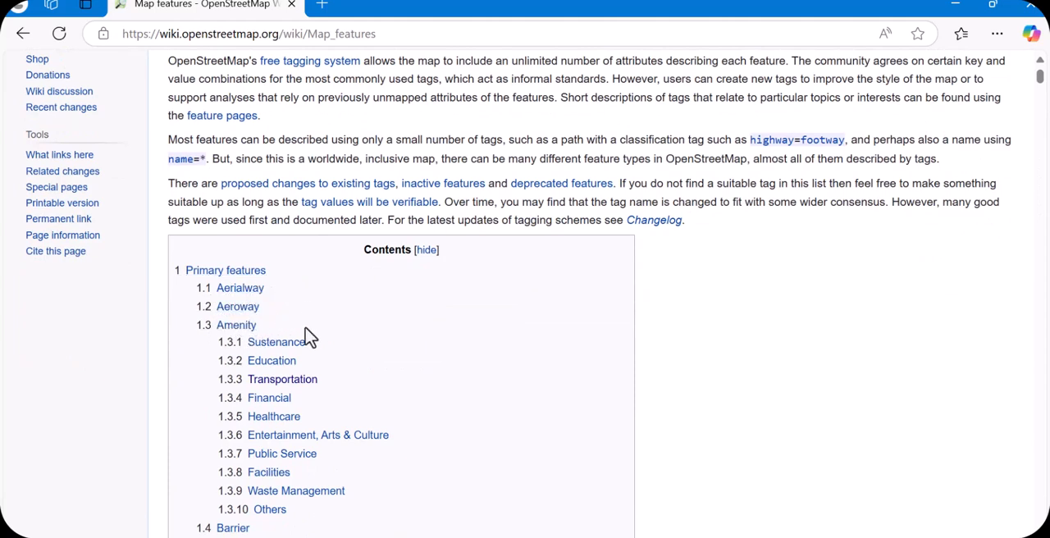
scroll(362, 316, down, 1)
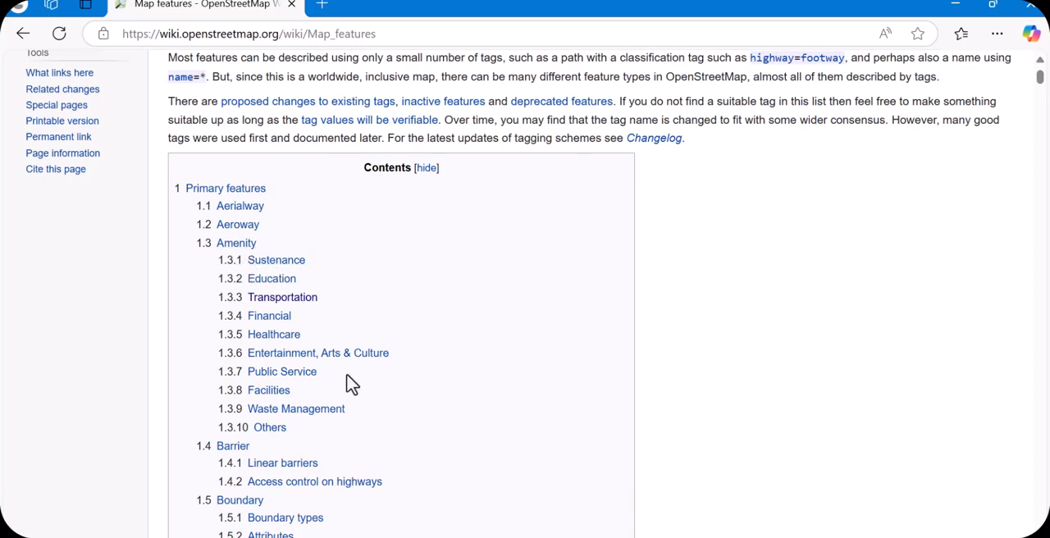
scroll(351, 384, down, 2)
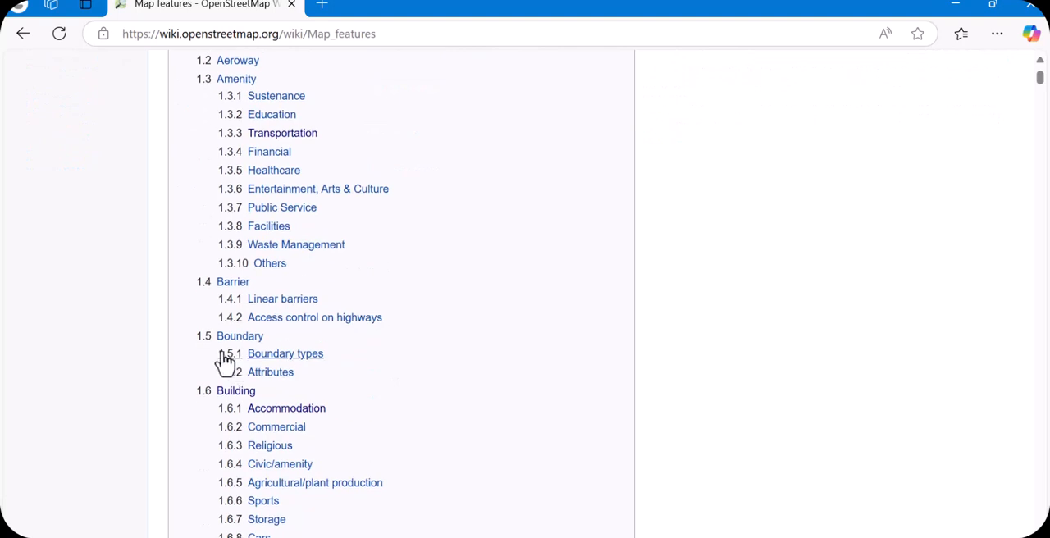
scroll(379, 381, down, 1)
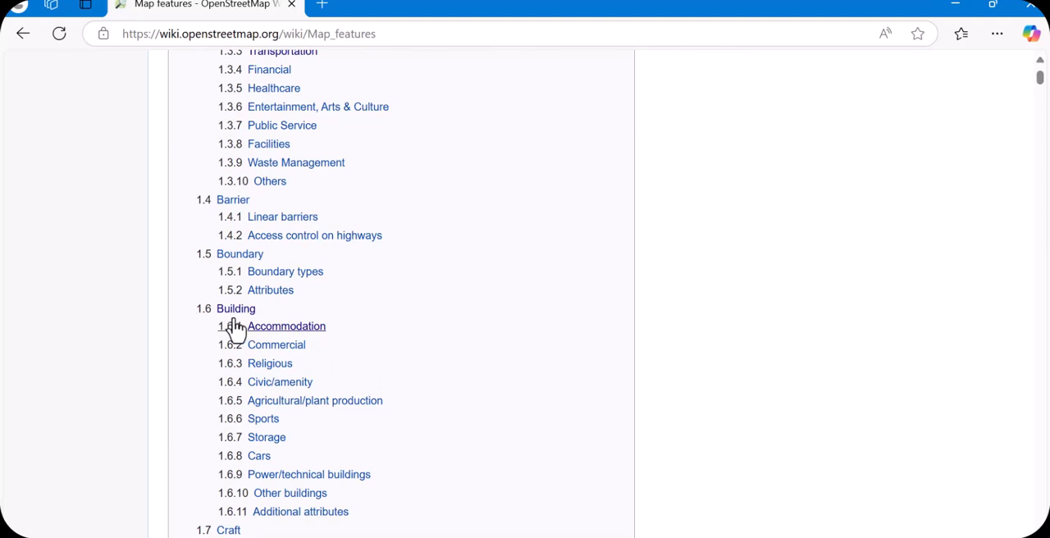
scroll(371, 324, down, 1)
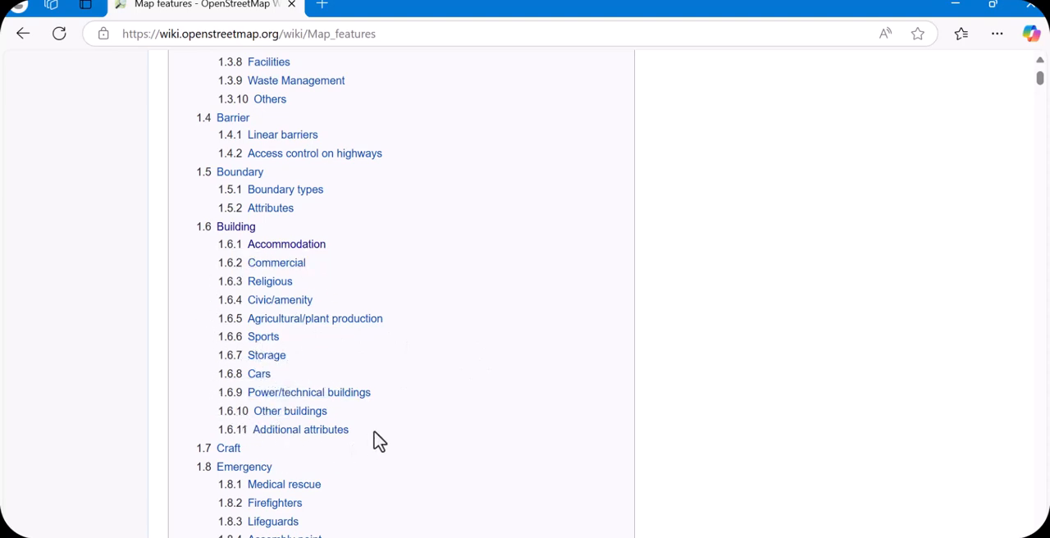
scroll(381, 406, down, 3)
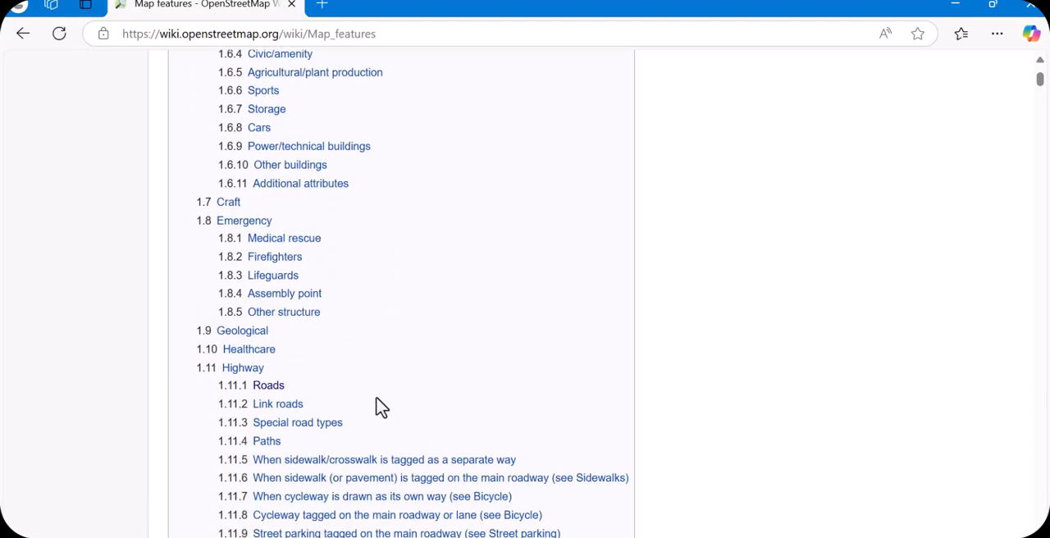
scroll(381, 406, down, 1)
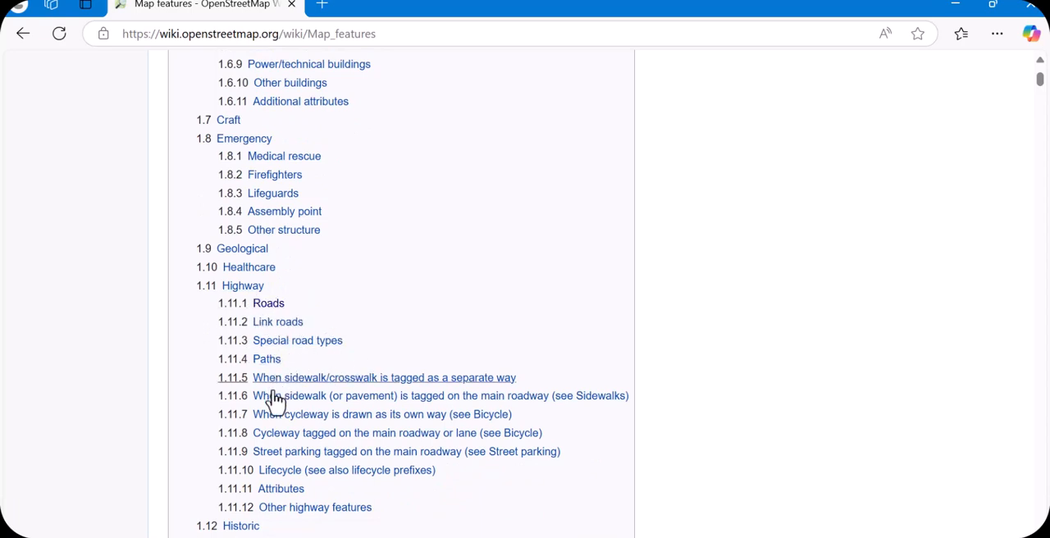
scroll(335, 387, down, 1)
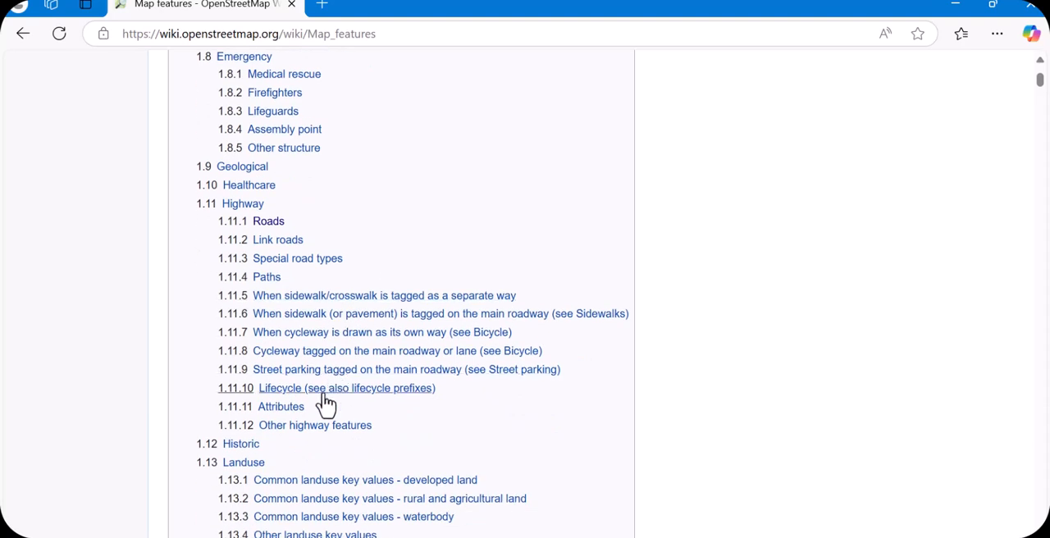
Open the Roads section under Highway and examine the main highway values from motorway to residential
scroll(326, 402, up, 3)
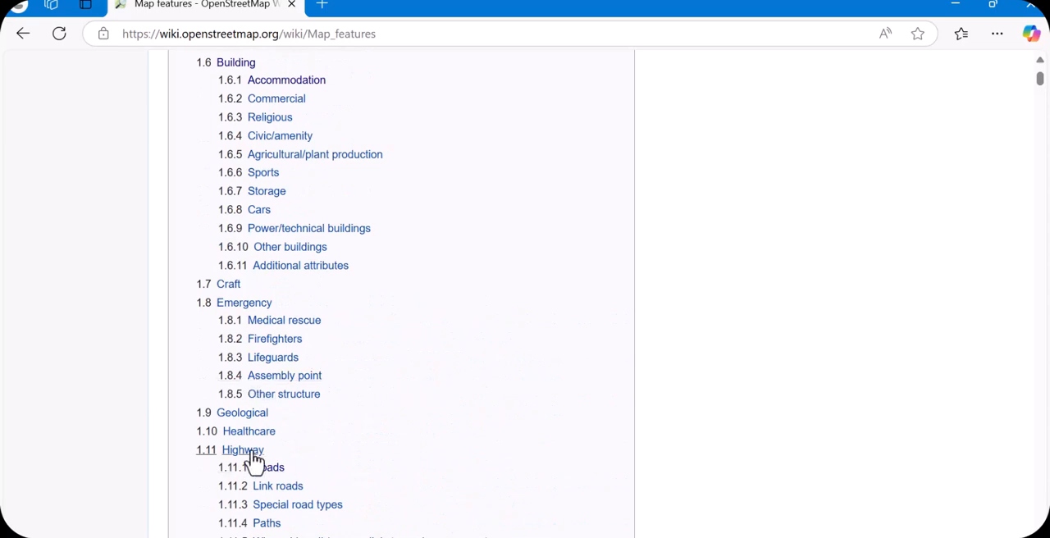
scroll(253, 462, down, 1)
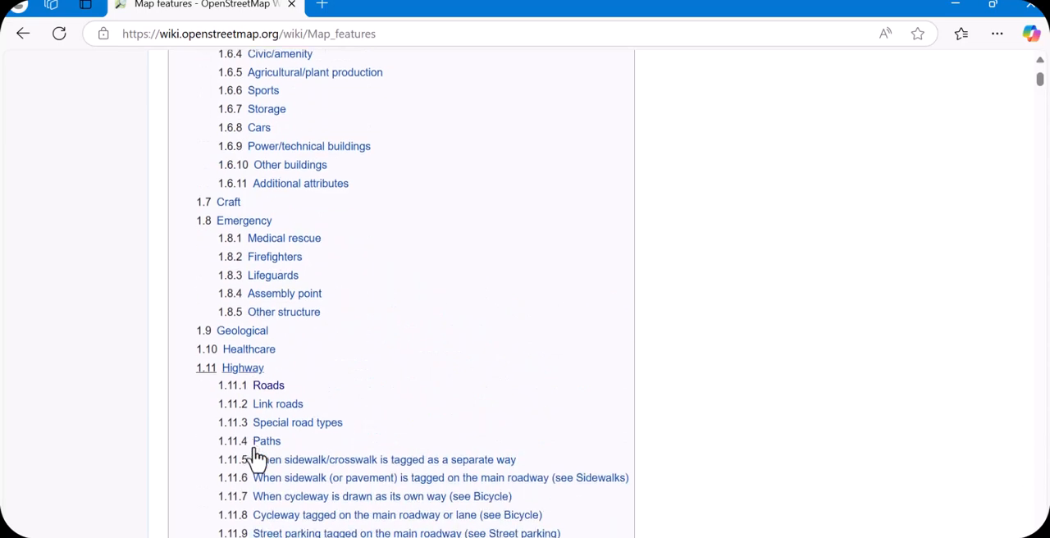
click(268, 386)
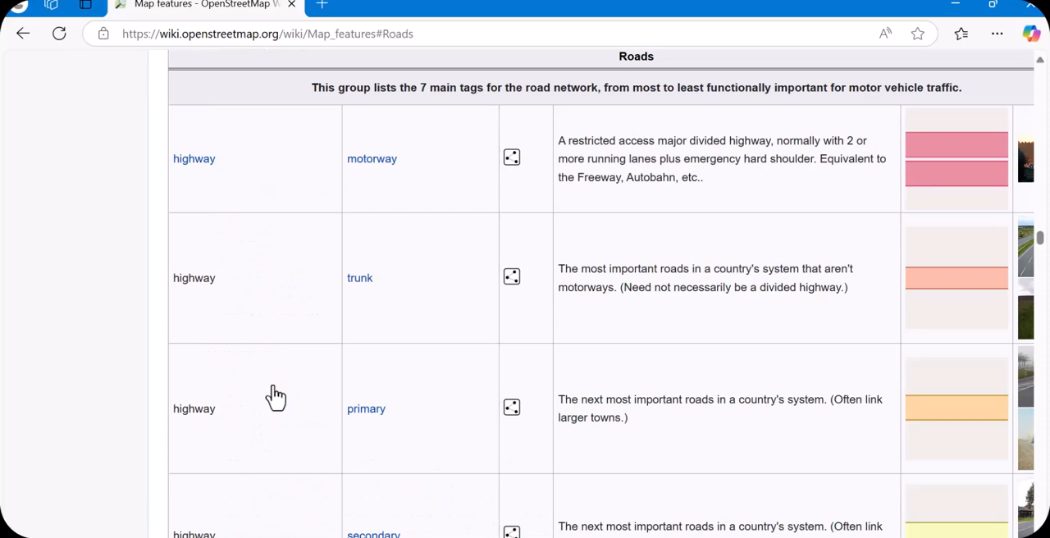
scroll(275, 397, up, 2)
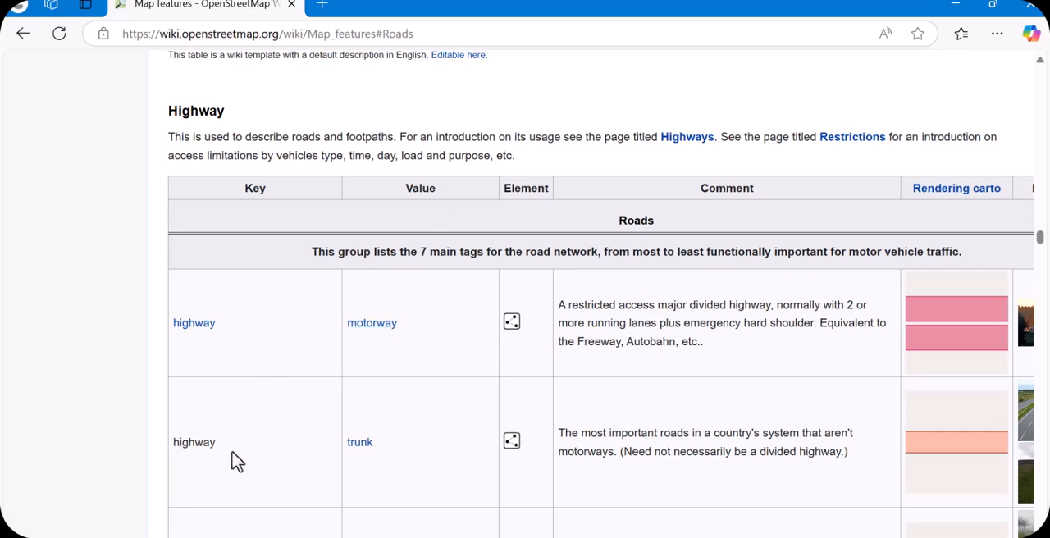
scroll(418, 403, down, 3)
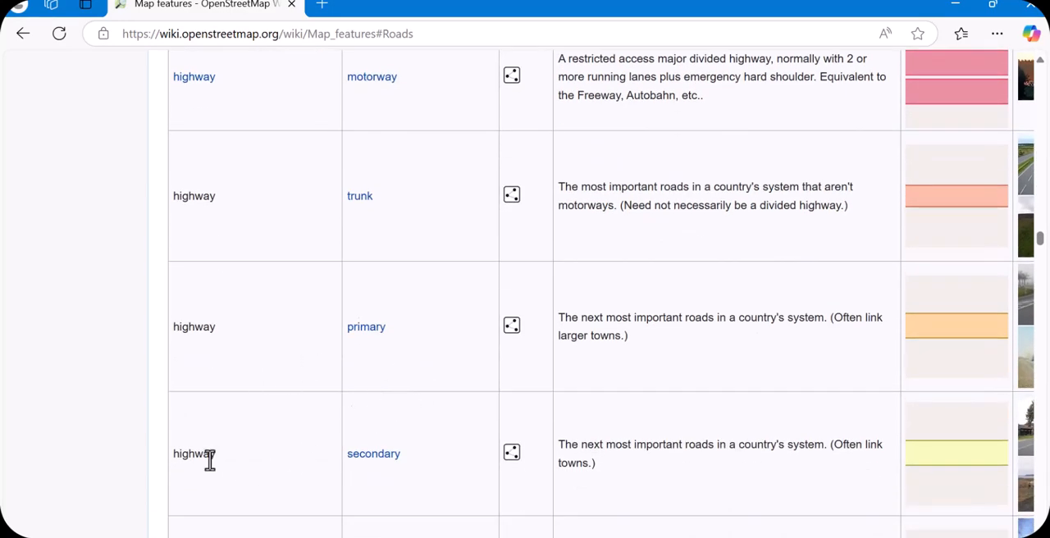
scroll(401, 422, down, 3)
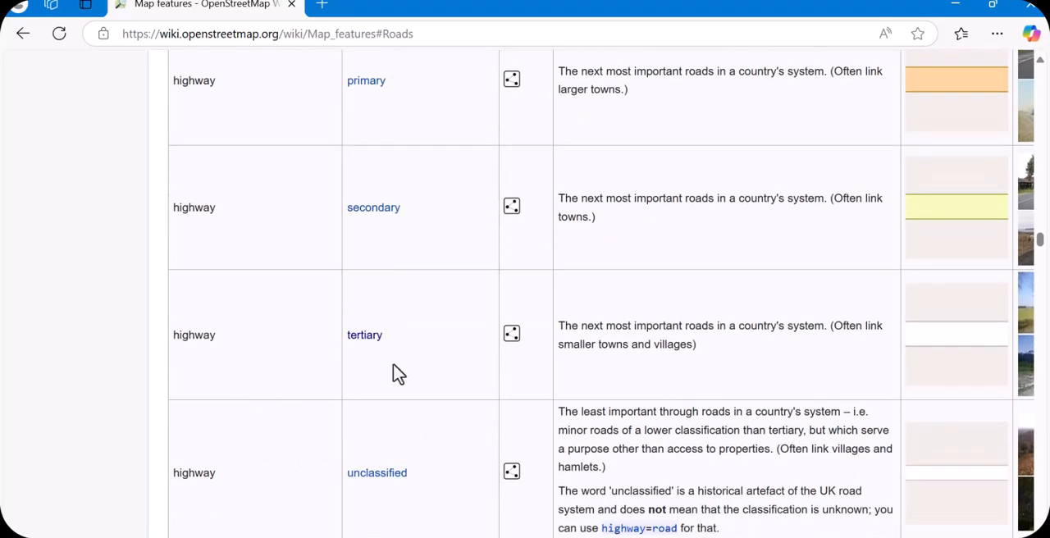
scroll(216, 491, down, 1)
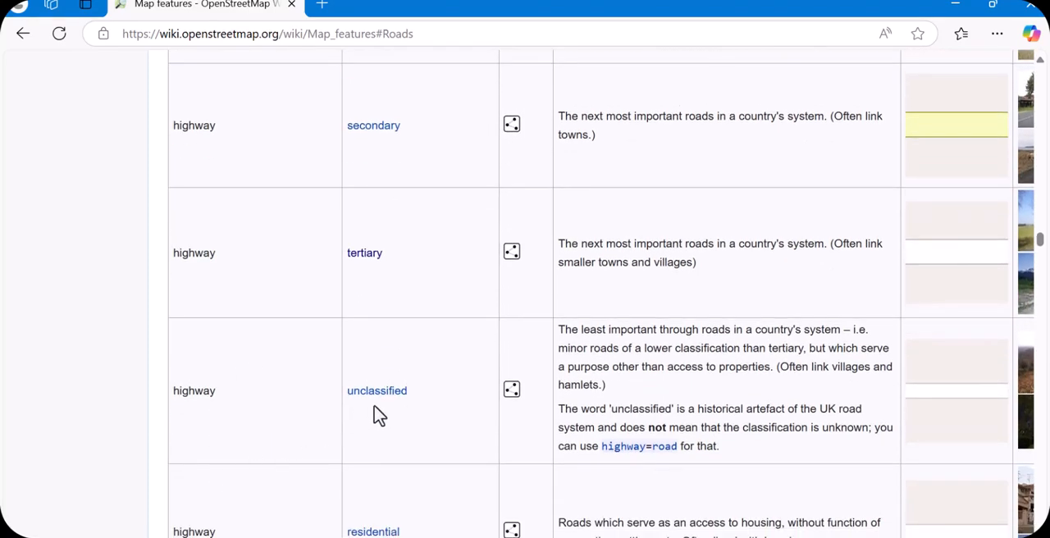
scroll(427, 423, down, 1)
scroll(228, 444, down, 1)
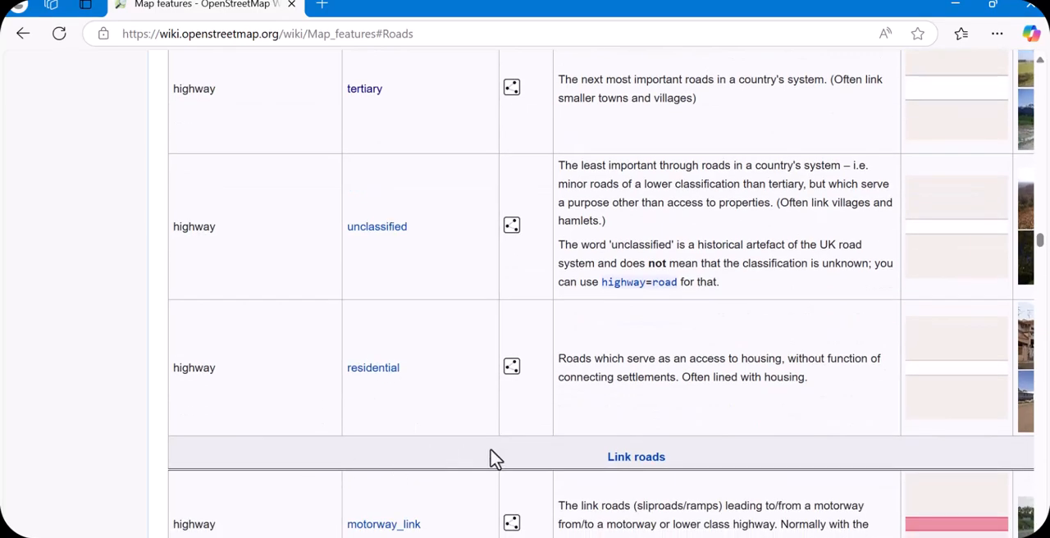
Look through the highway values for link roads, special road types and paths
scroll(490, 457, down, 2)
scroll(413, 380, down, 10)
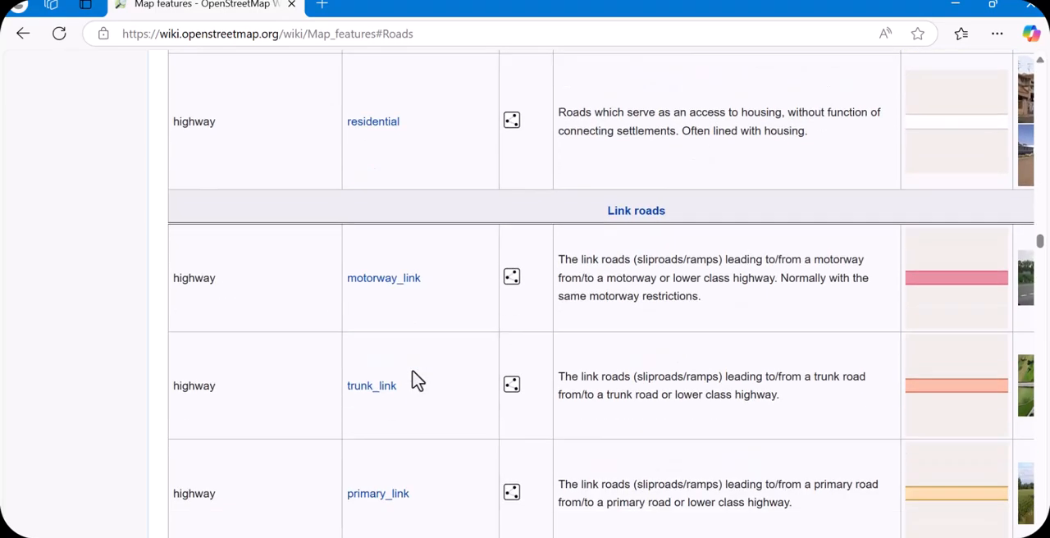
scroll(412, 382, down, 9)
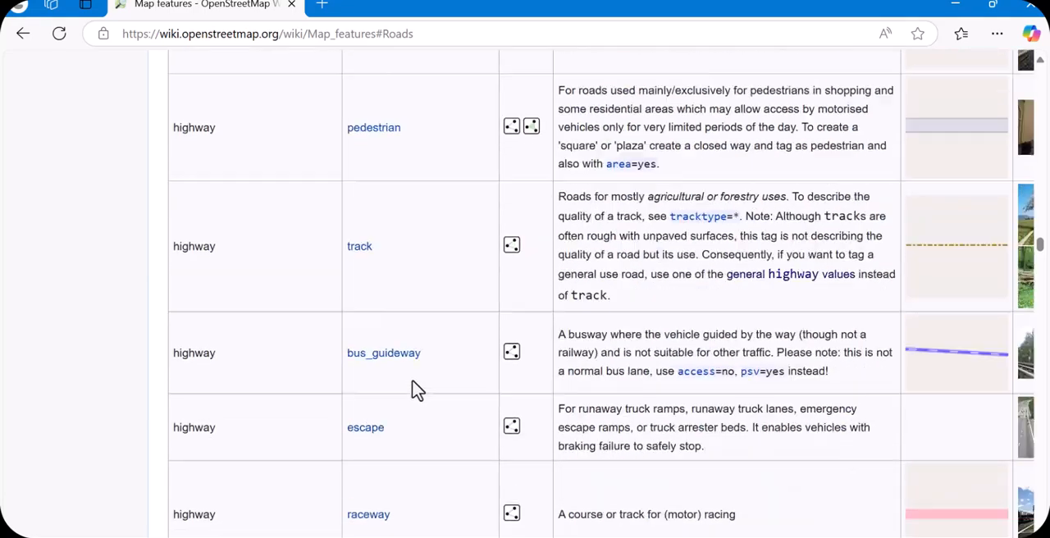
scroll(402, 402, down, 1)
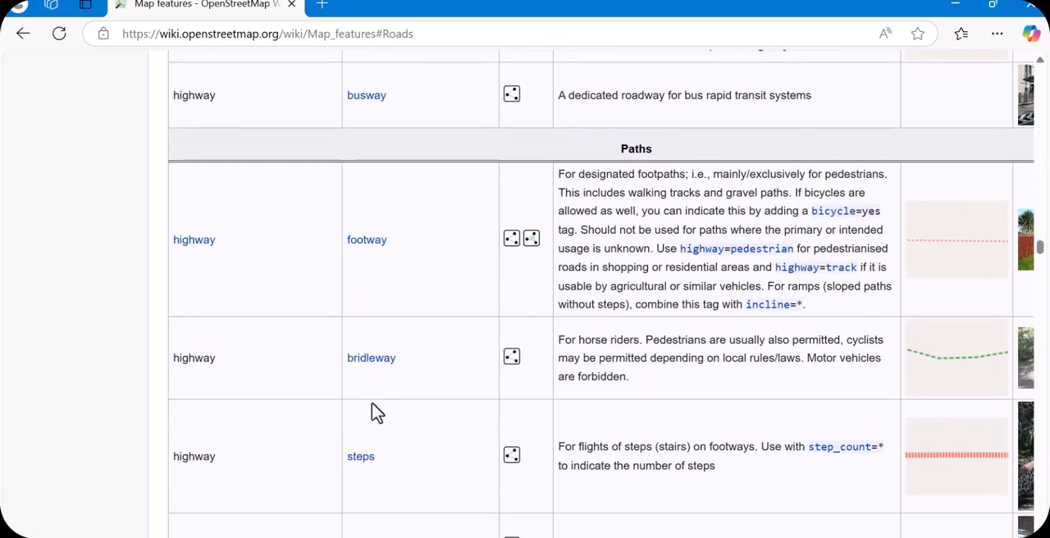
scroll(465, 439, down, 4)
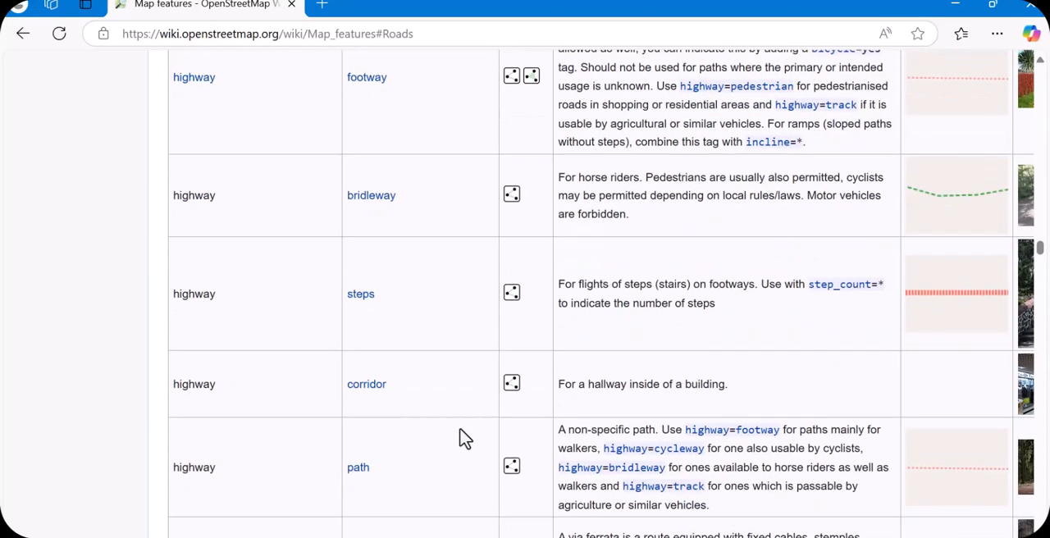
scroll(465, 439, up, 18)
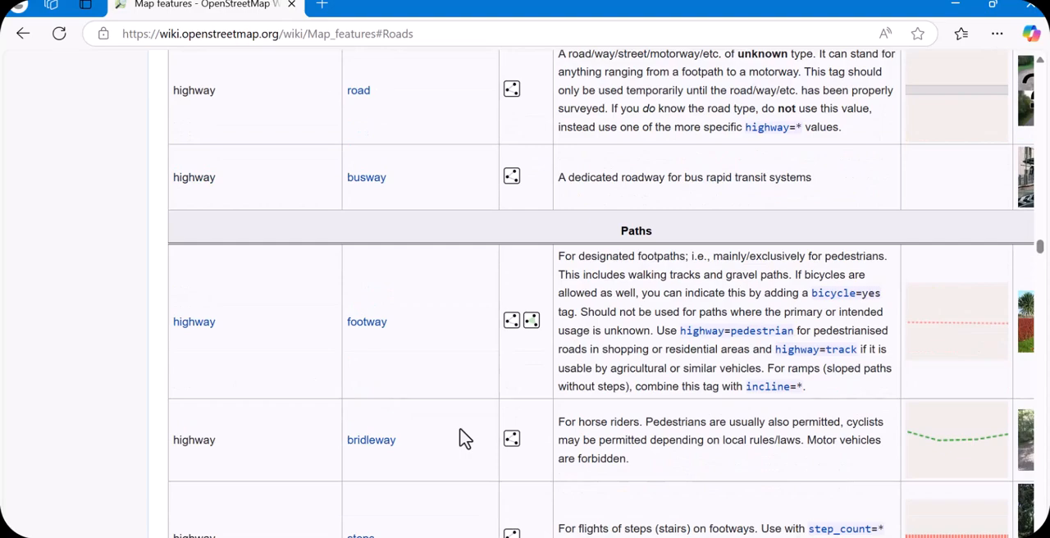
scroll(465, 439, up, 5)
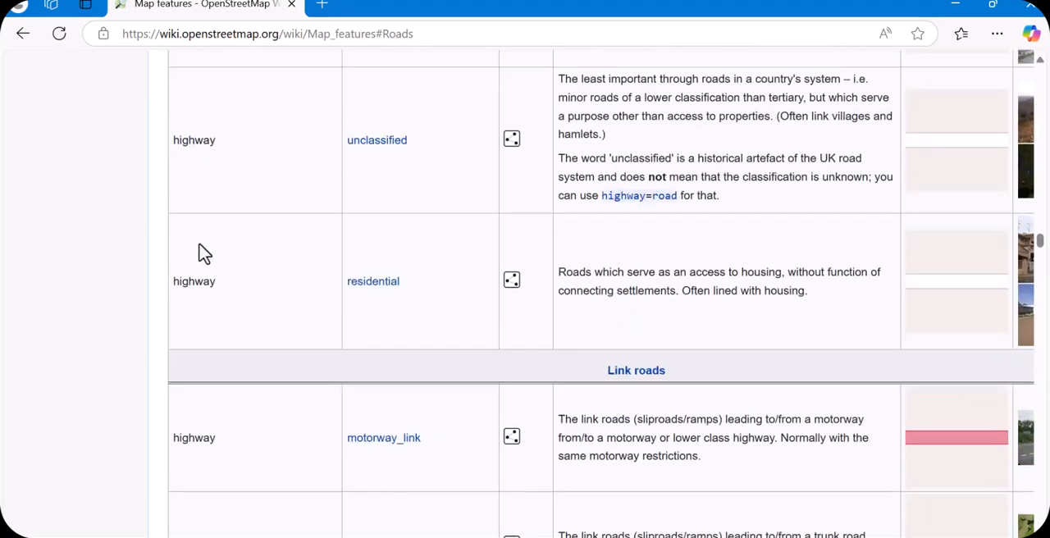
Return to the contents list, open the Building section and examine its accommodation values
click(23, 37)
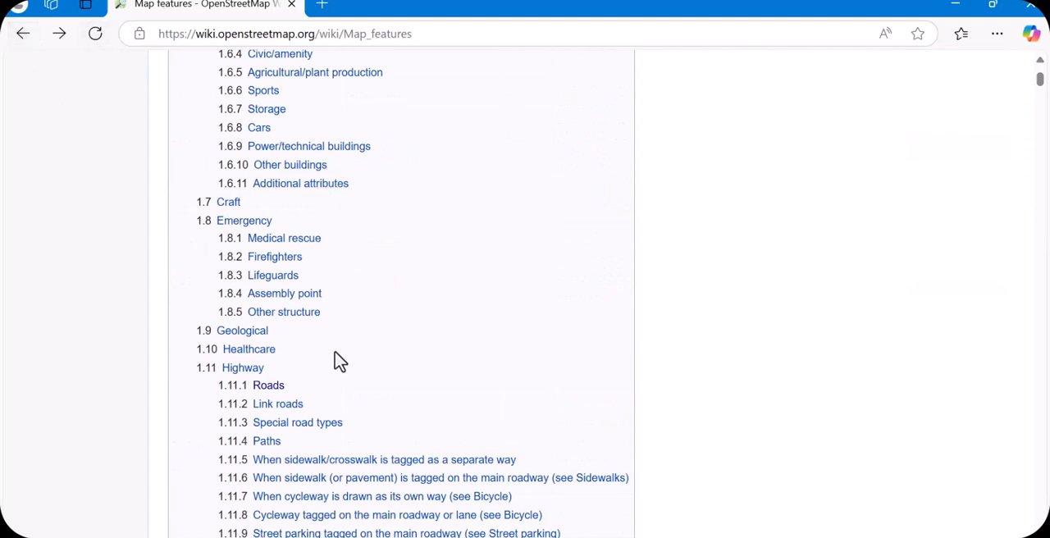
scroll(340, 362, up, 2)
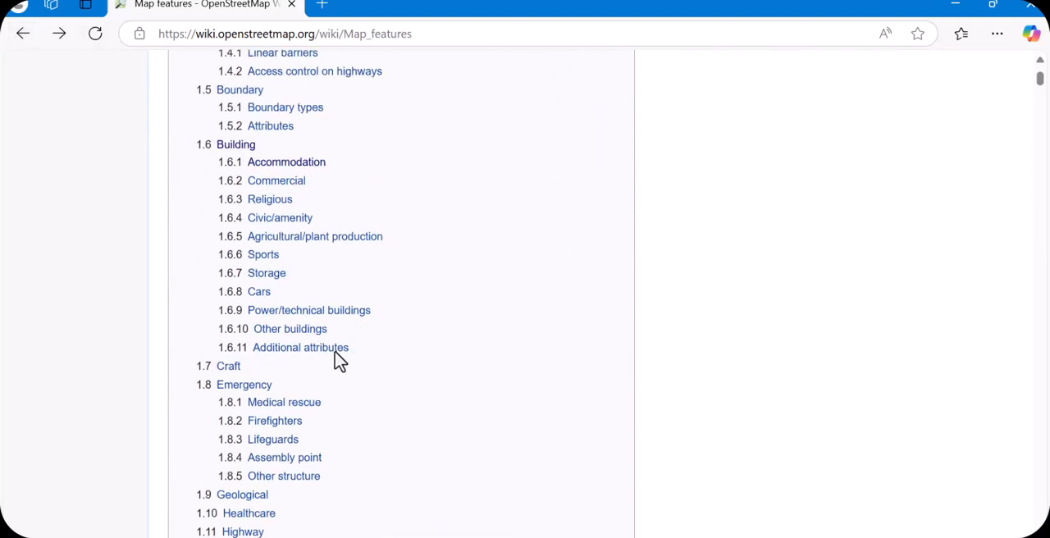
click(237, 145)
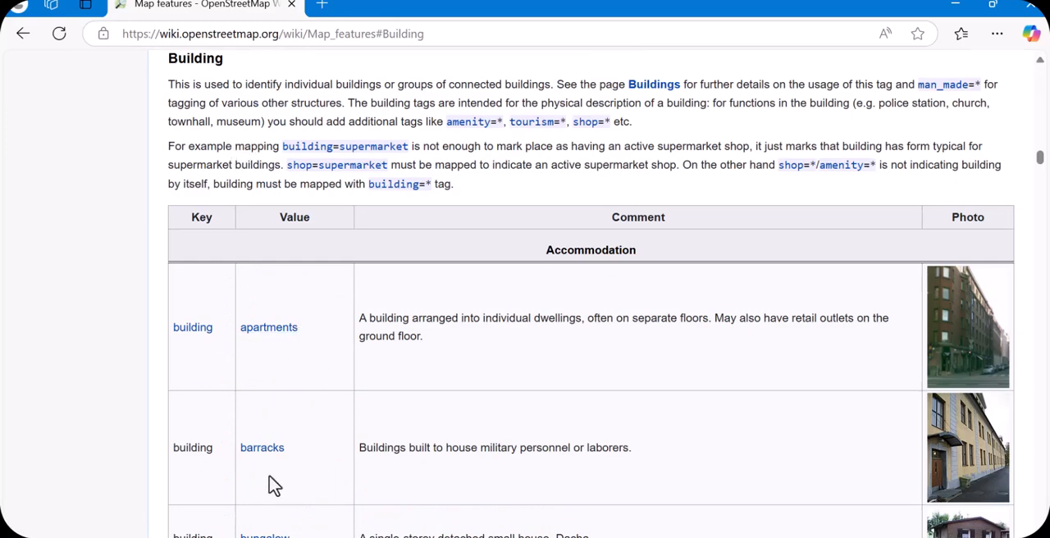
scroll(288, 377, down, 2)
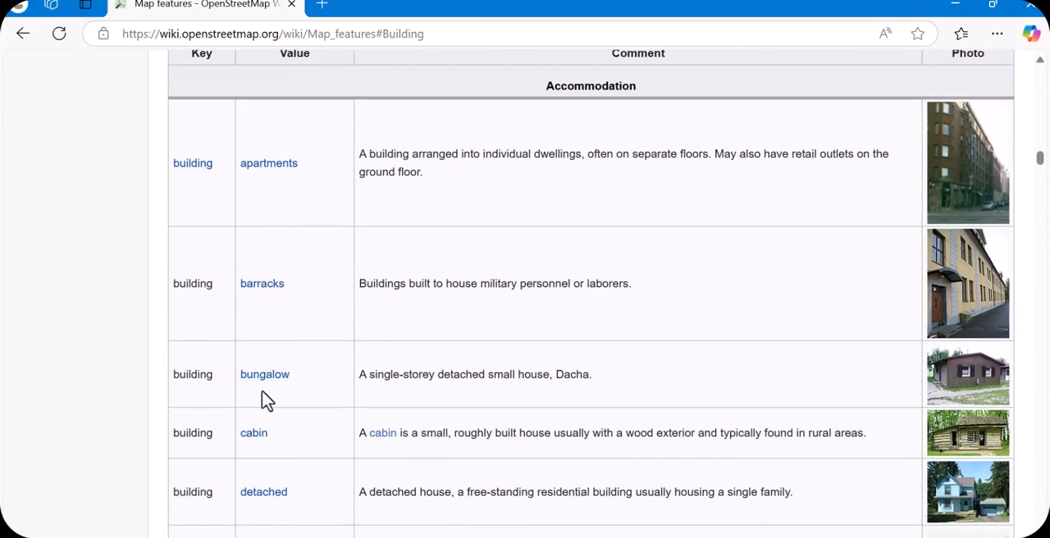
scroll(321, 429, down, 2)
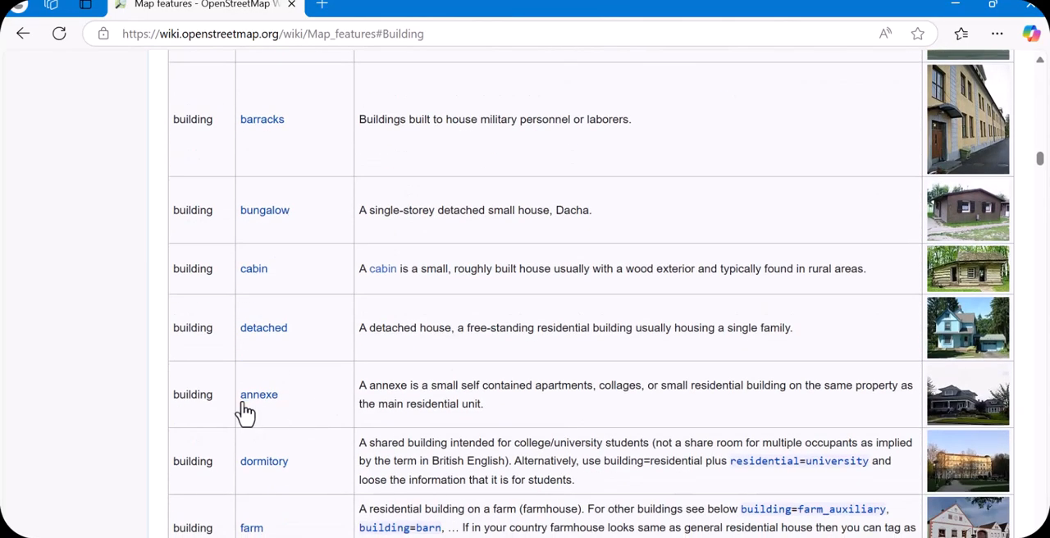
Look through the remaining accommodation values in the Building table, from annexe to static_caravan
scroll(290, 388, down, 4)
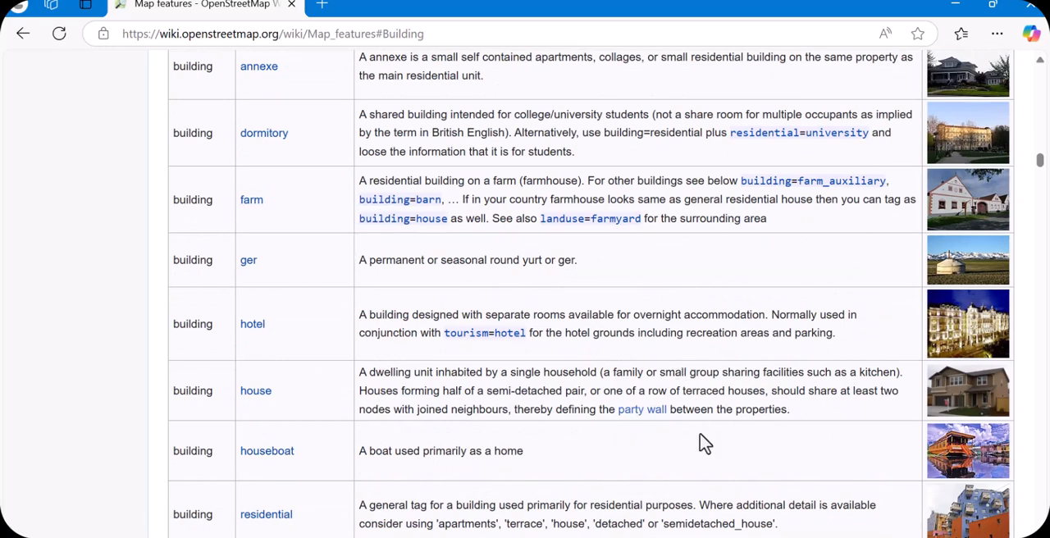
scroll(336, 443, down, 2)
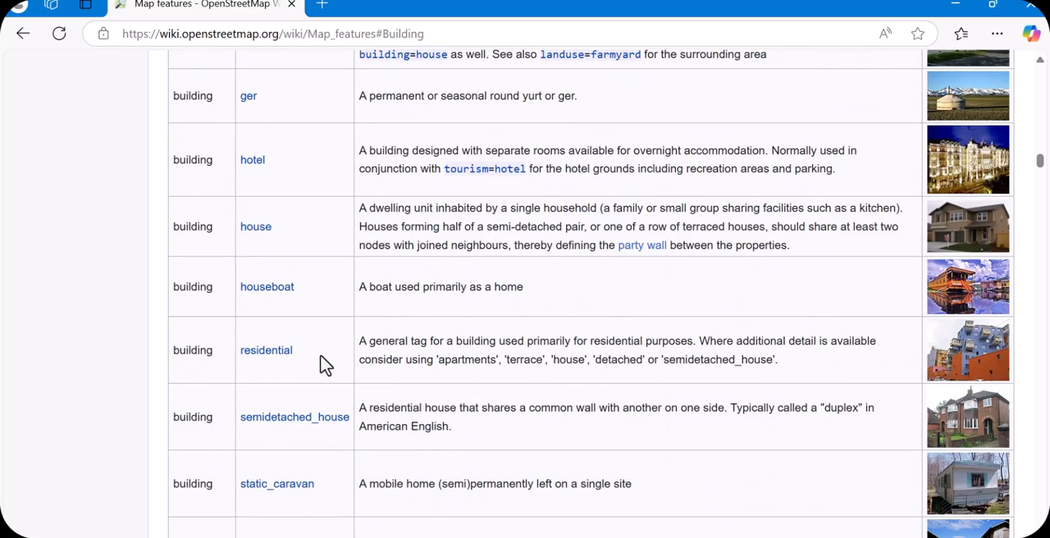
scroll(334, 485, up, 2)
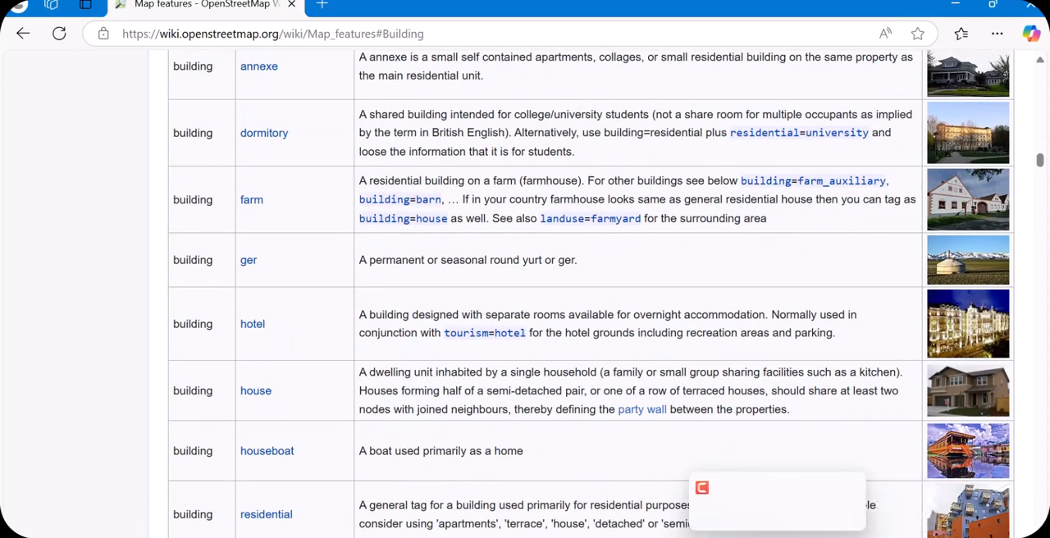
Switch to the QuickOSM window and set the quick query's key to building, leaving the value unspecified
mouse_move(741, 537)
click(798, 507)
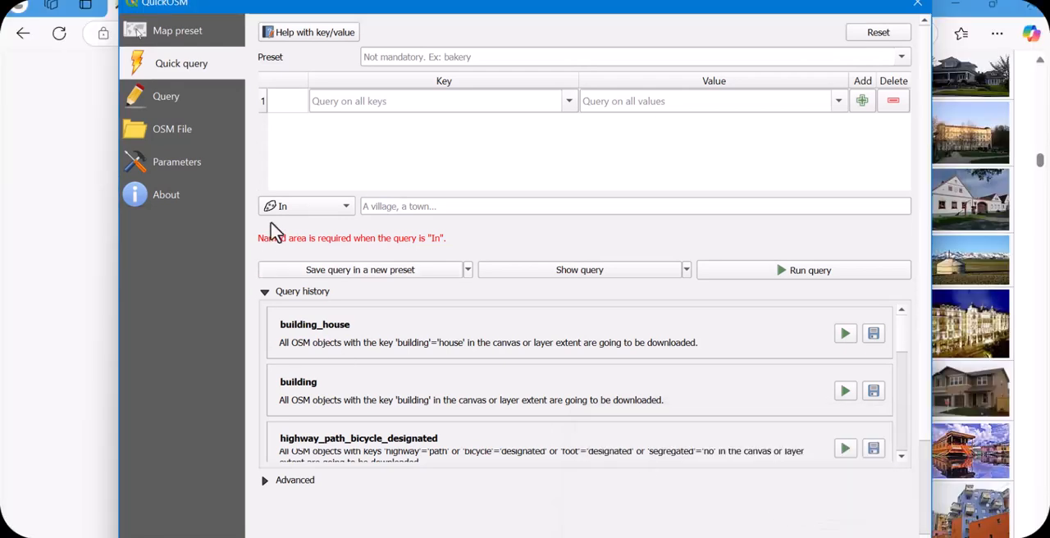
click(360, 100)
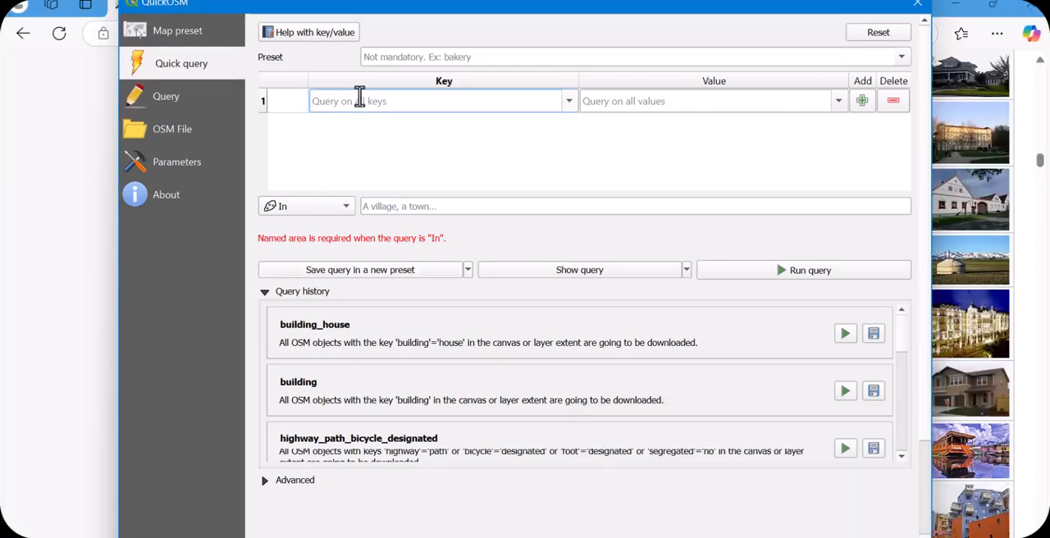
text(b)
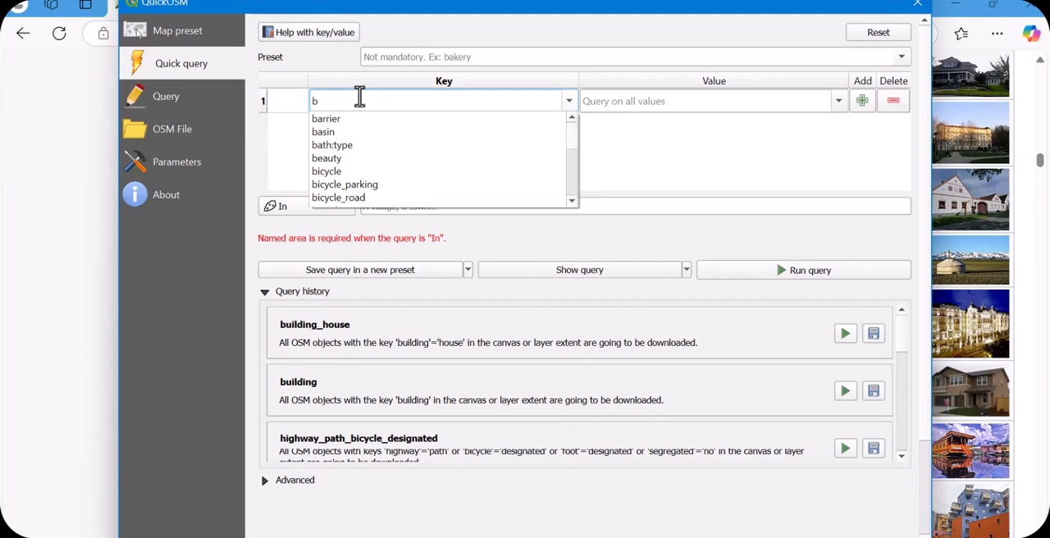
text(uilding)
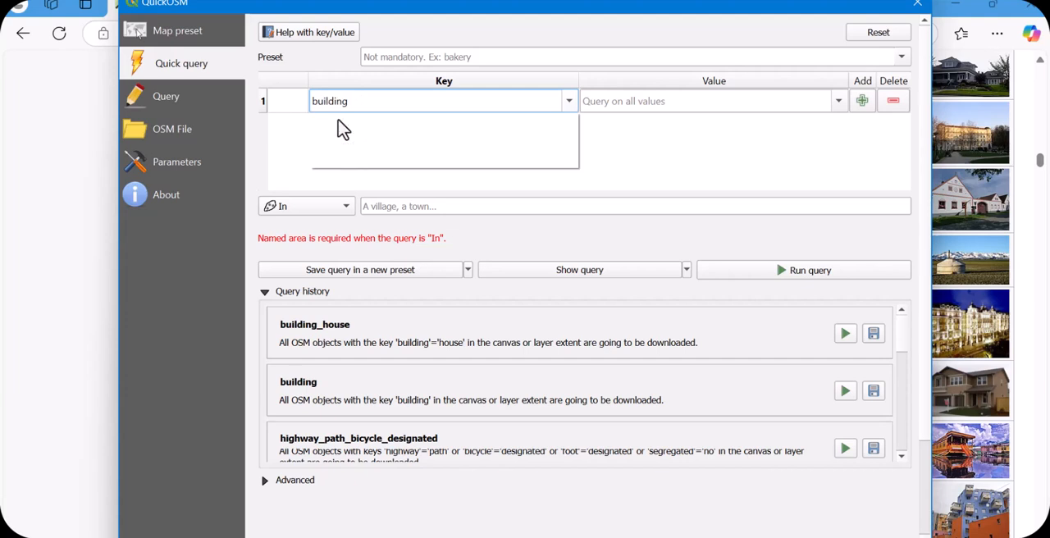
click(341, 119)
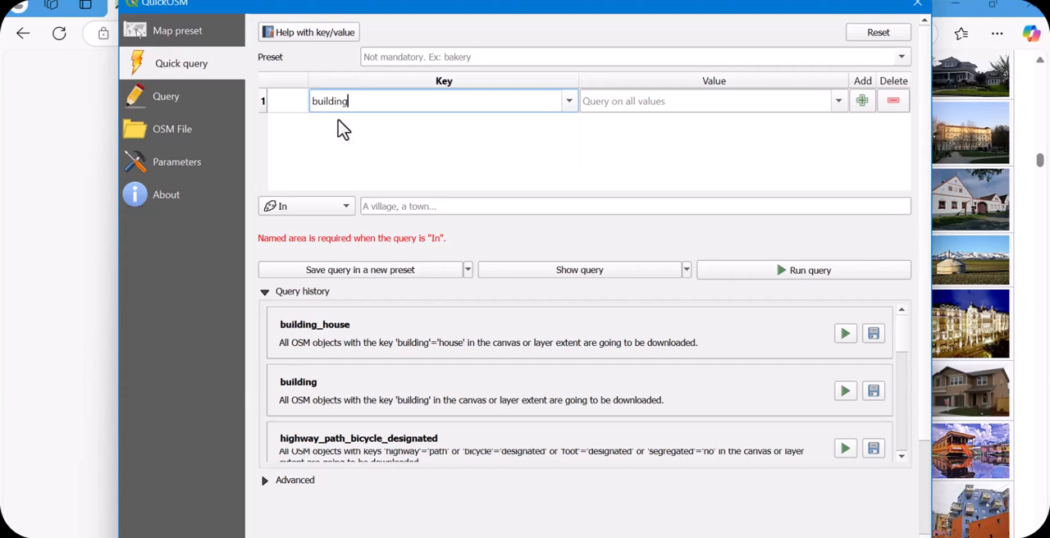
click(839, 102)
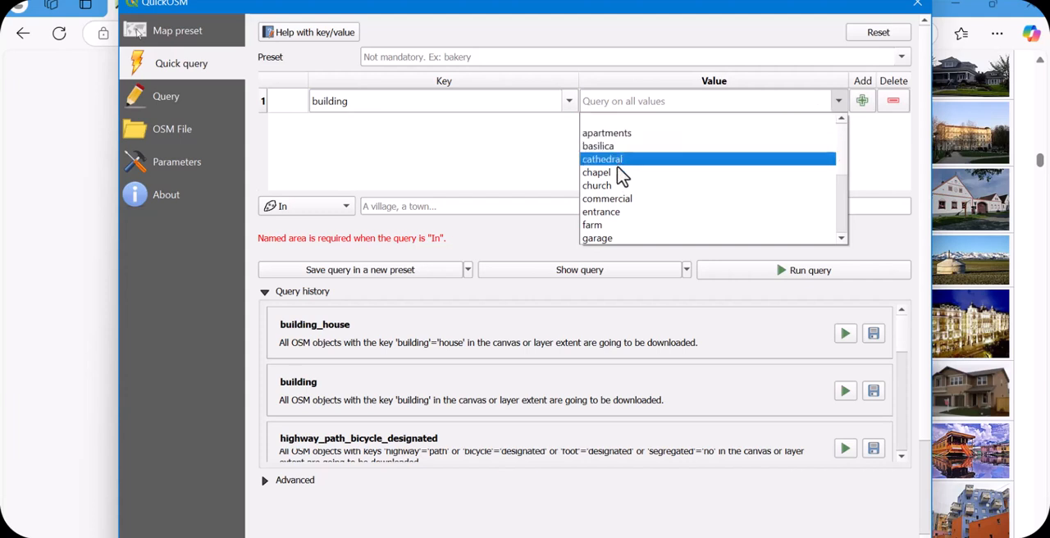
click(509, 177)
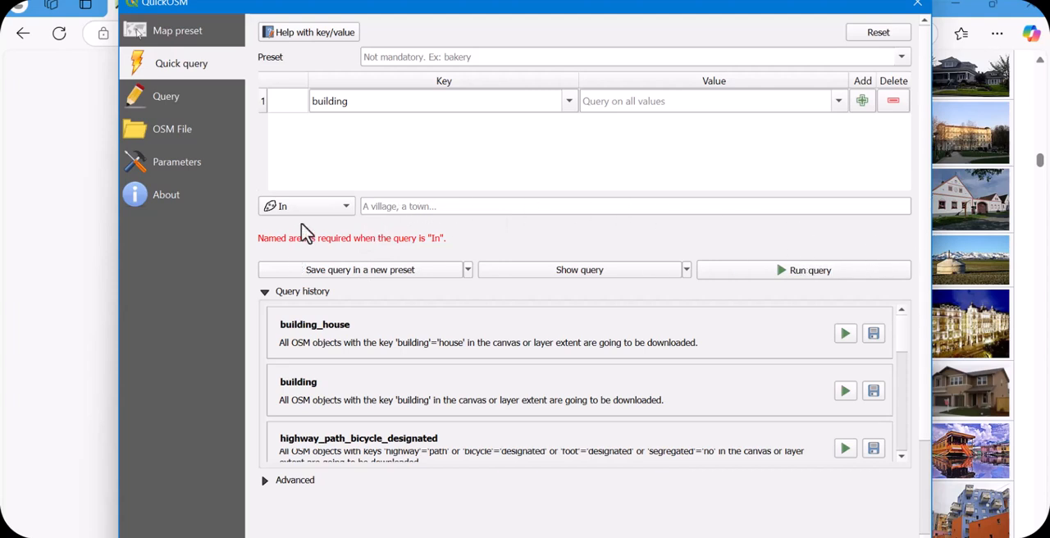
Limit the building query to the Canvas Extent, run it and close the QuickOSM window
click(347, 208)
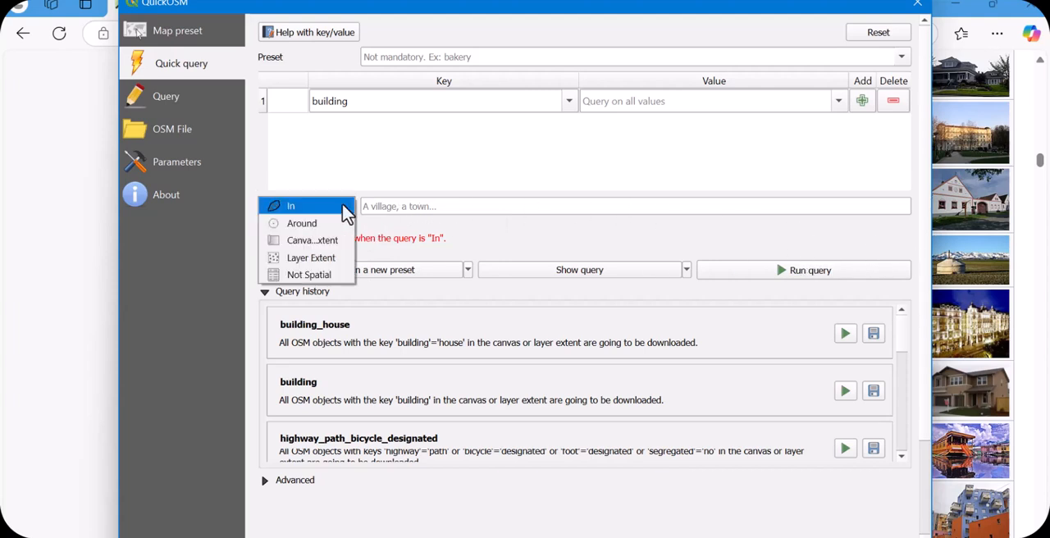
click(316, 246)
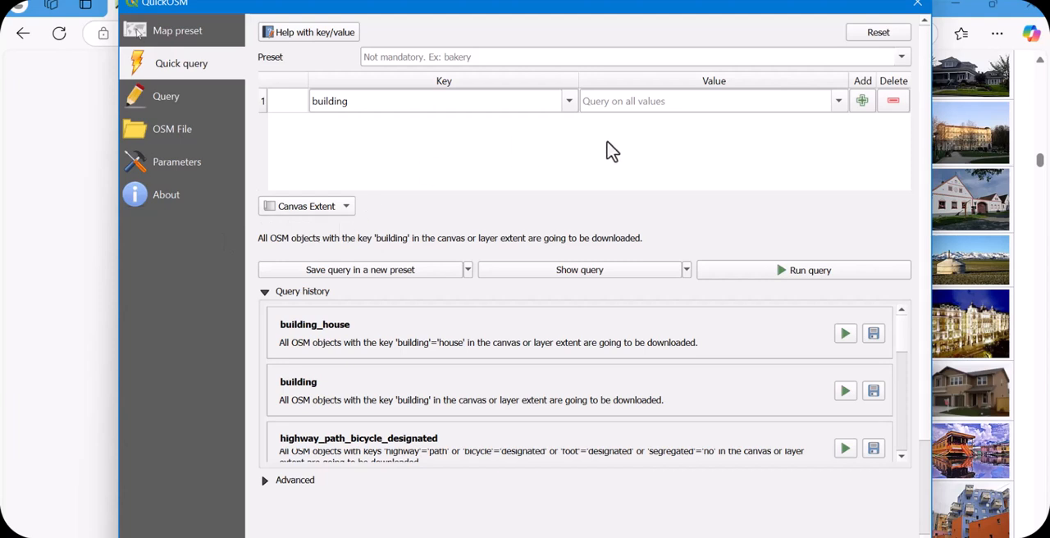
click(818, 279)
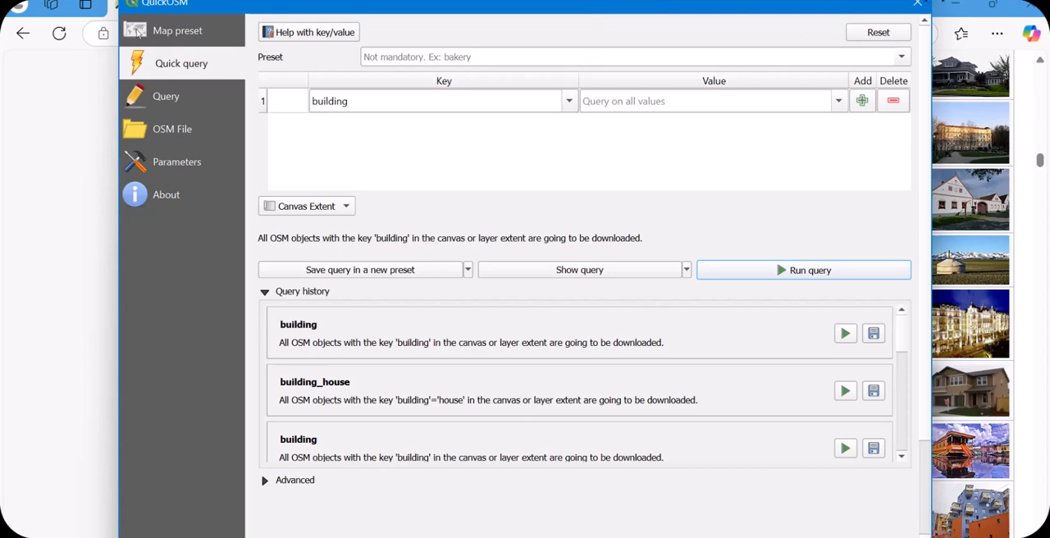
click(919, 4)
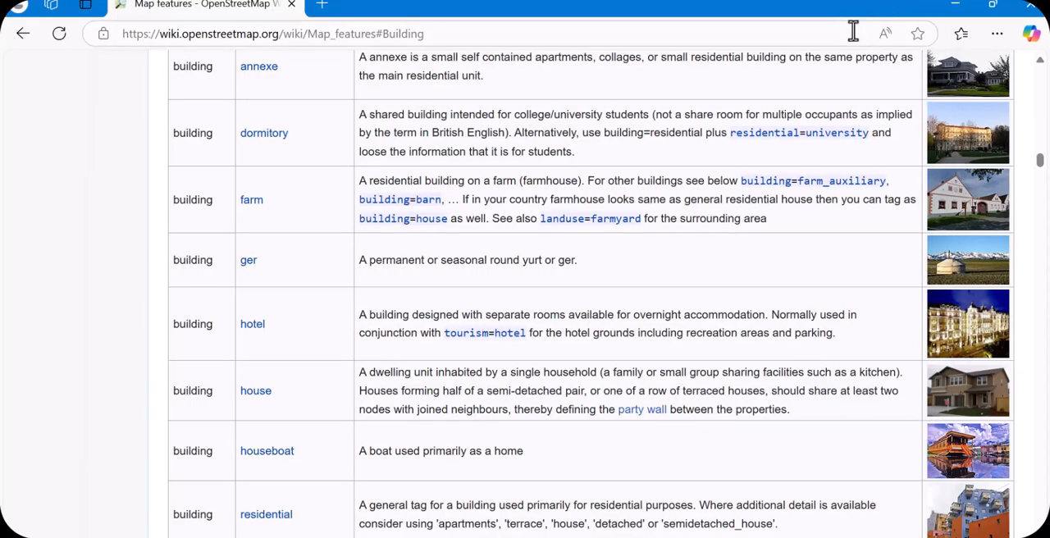
Return to the QGIS map and examine the downloaded building footprints at several zoom levels
click(956, 6)
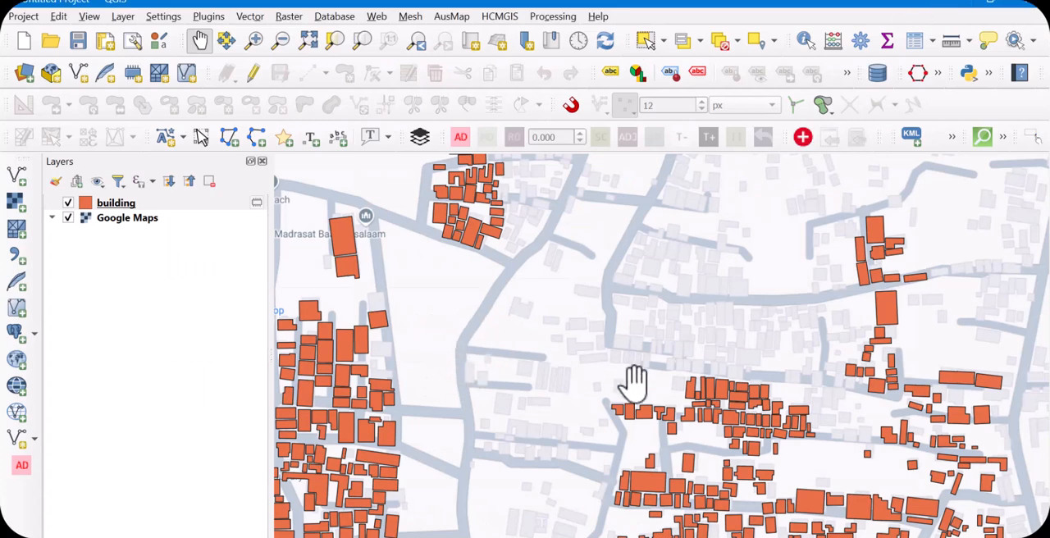
scroll(628, 381, down, 2)
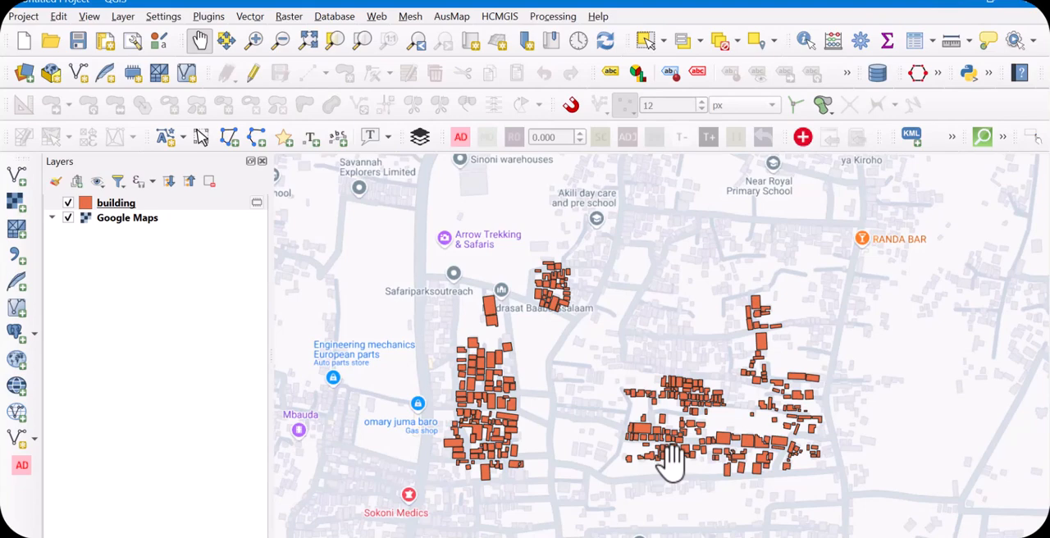
scroll(666, 458, up, 1)
scroll(666, 457, down, 1)
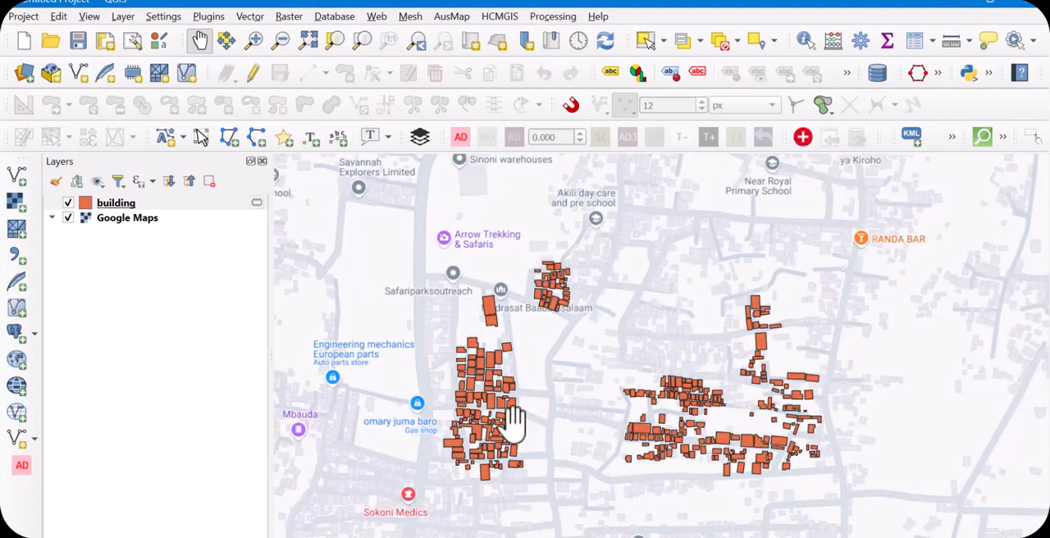
scroll(517, 424, up, 4)
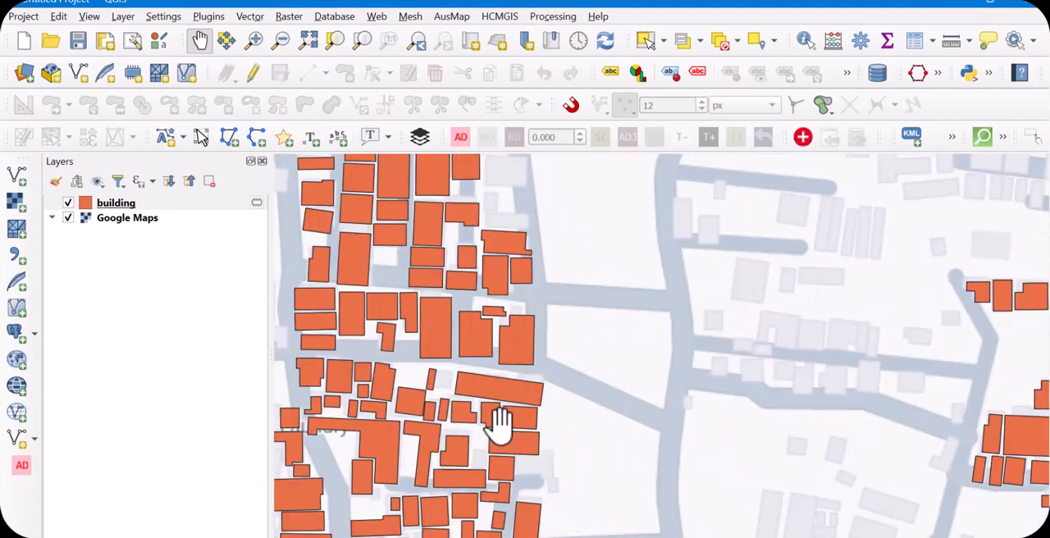
scroll(513, 403, down, 2)
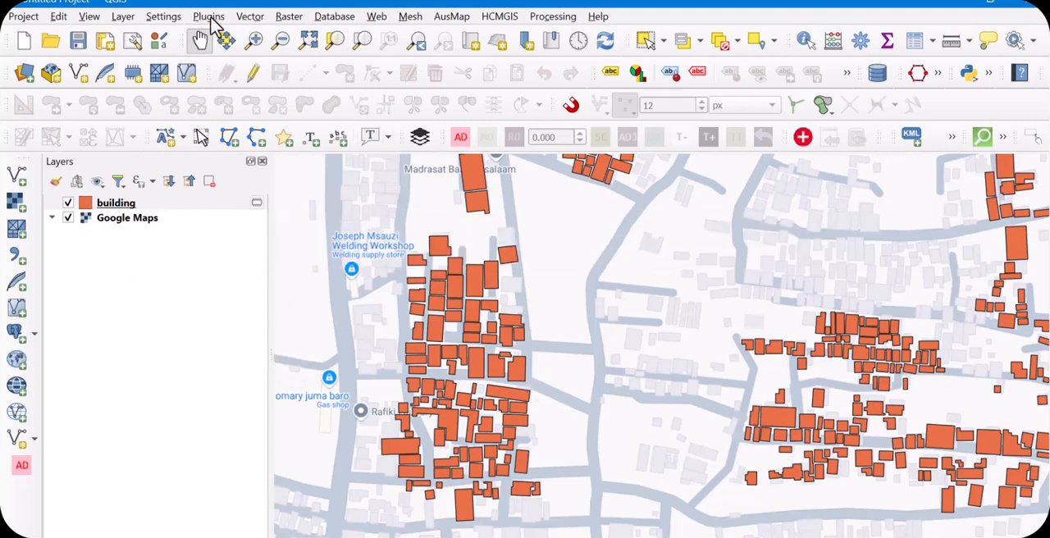
Reopen QuickOSM from QGIS and set the key of a new quick query to building
click(246, 18)
mouse_move(279, 61)
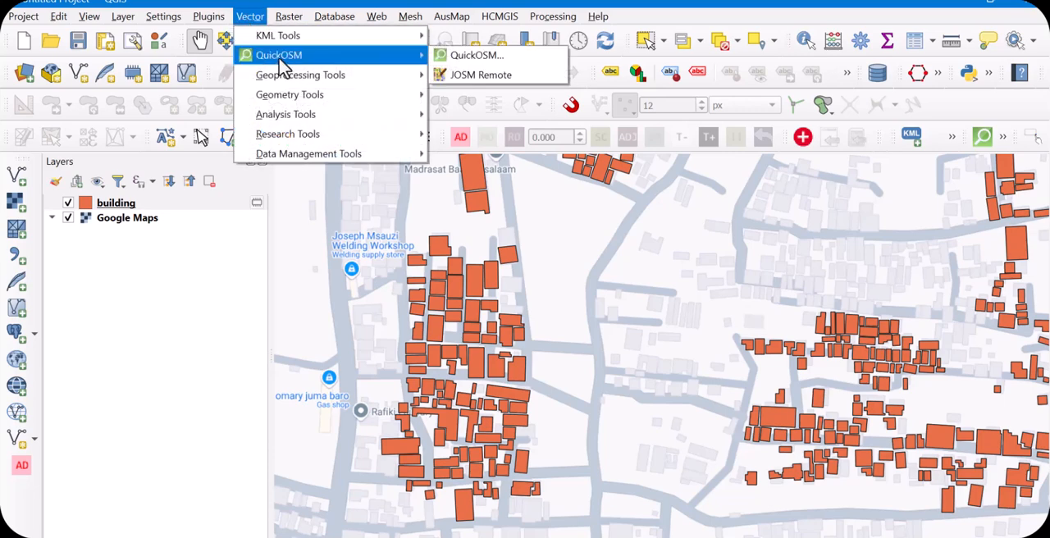
click(460, 59)
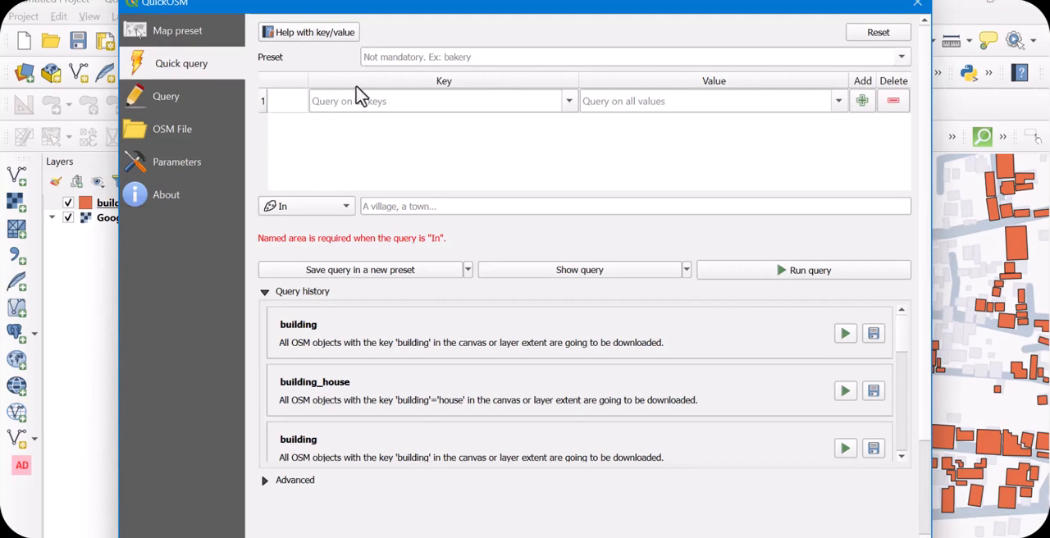
click(791, 55)
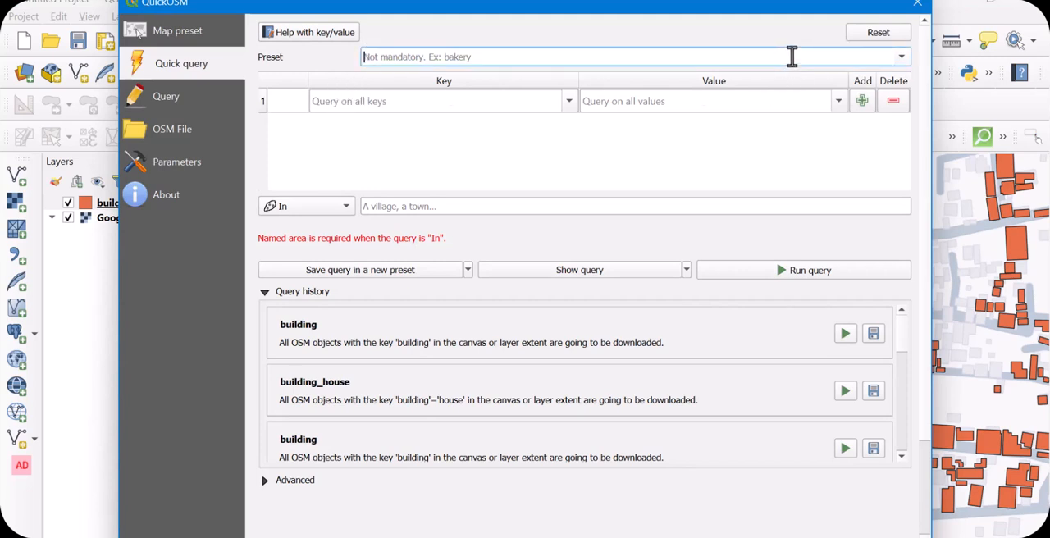
click(902, 59)
click(902, 60)
click(342, 101)
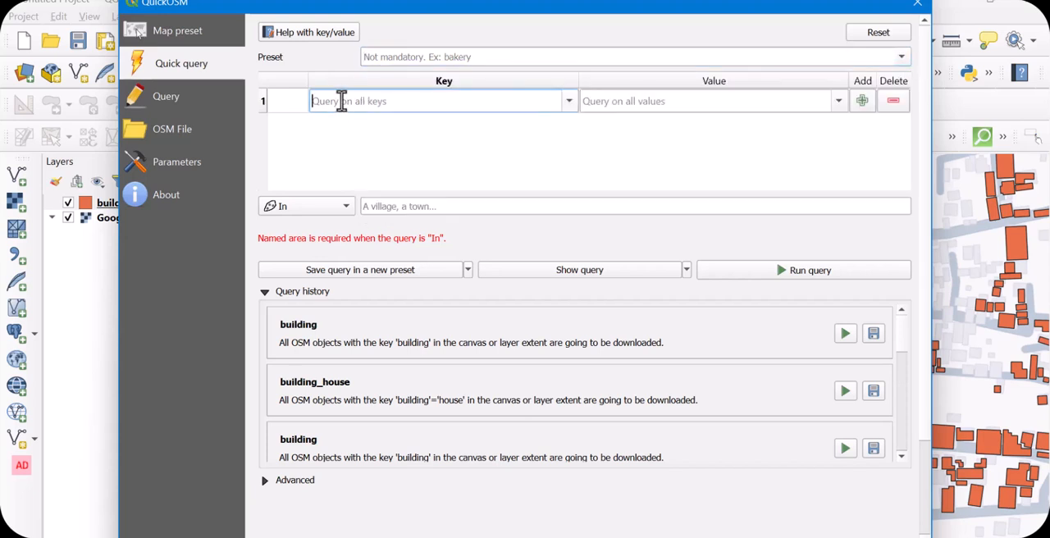
text(bu)
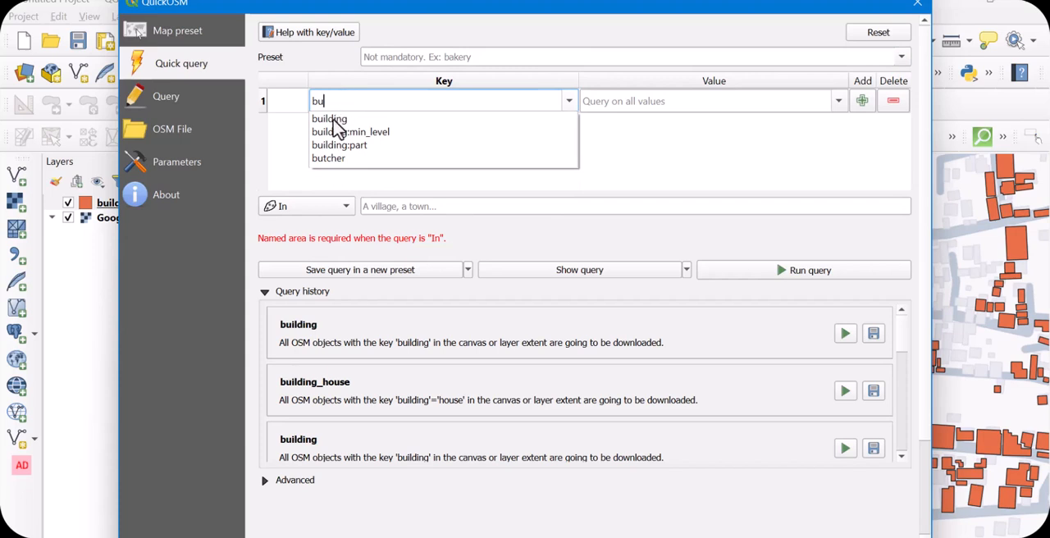
click(329, 120)
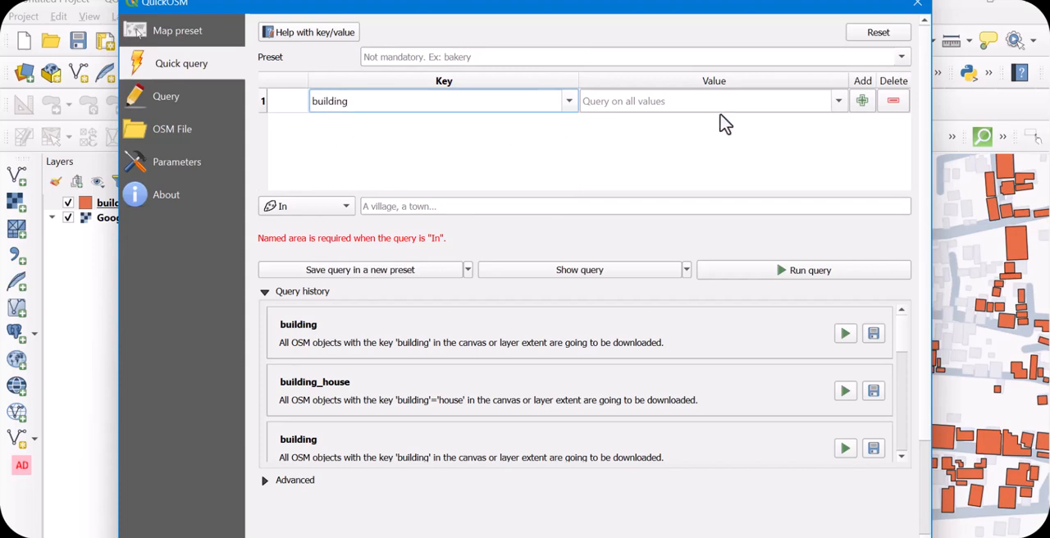
Enter residantial as the building value, limit the query to the Canvas Extent and run it
click(839, 103)
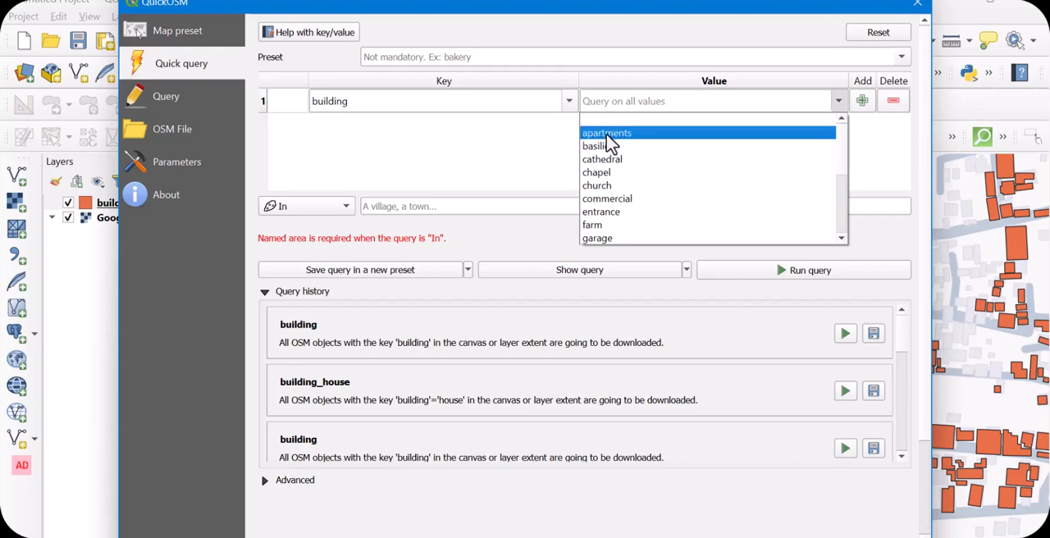
click(594, 101)
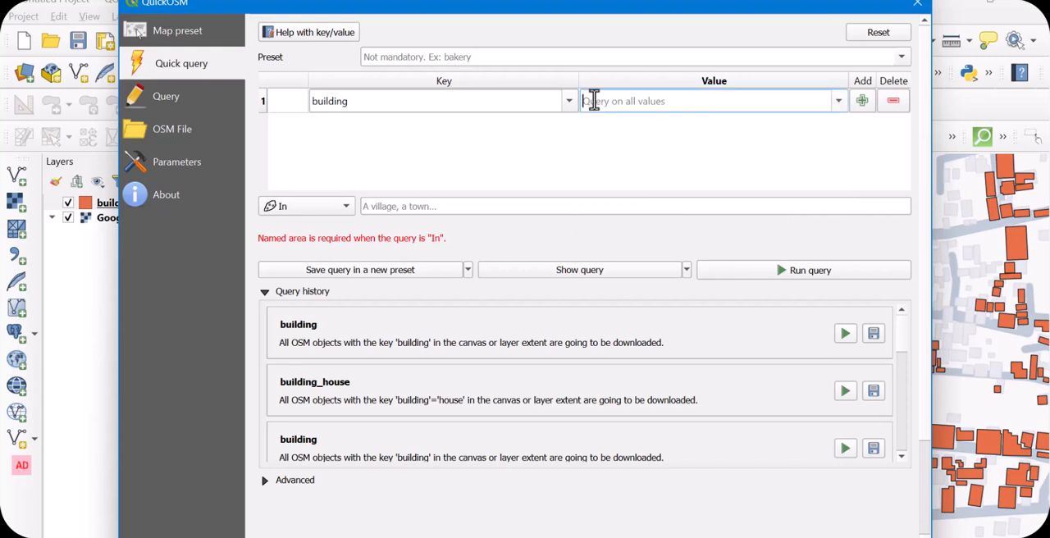
text(re)
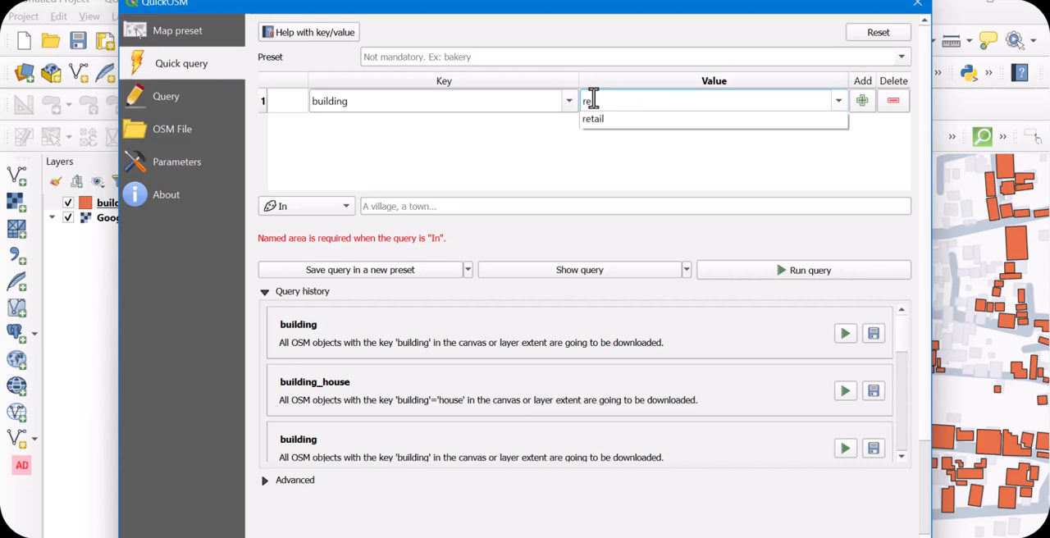
text(sidantial)
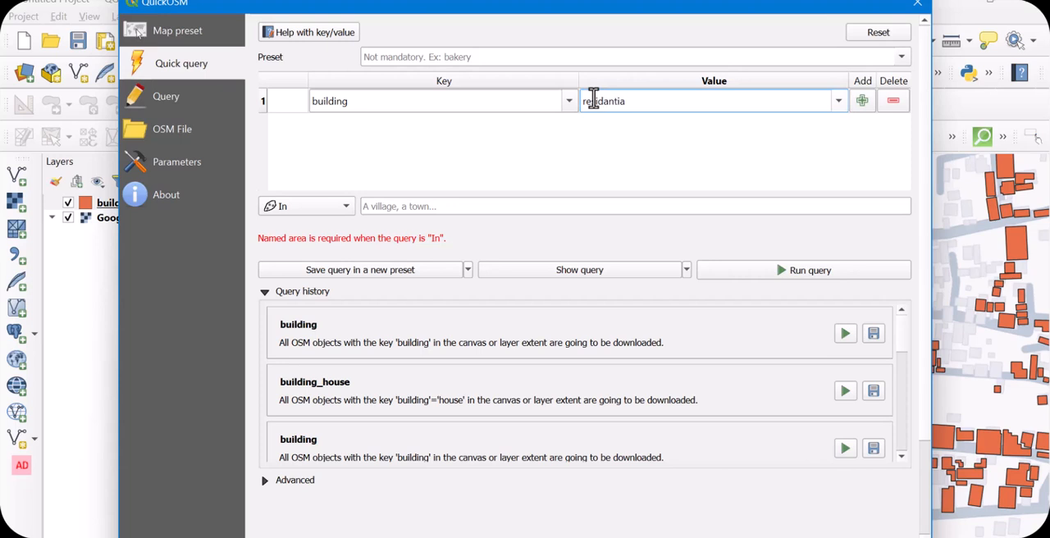
click(348, 208)
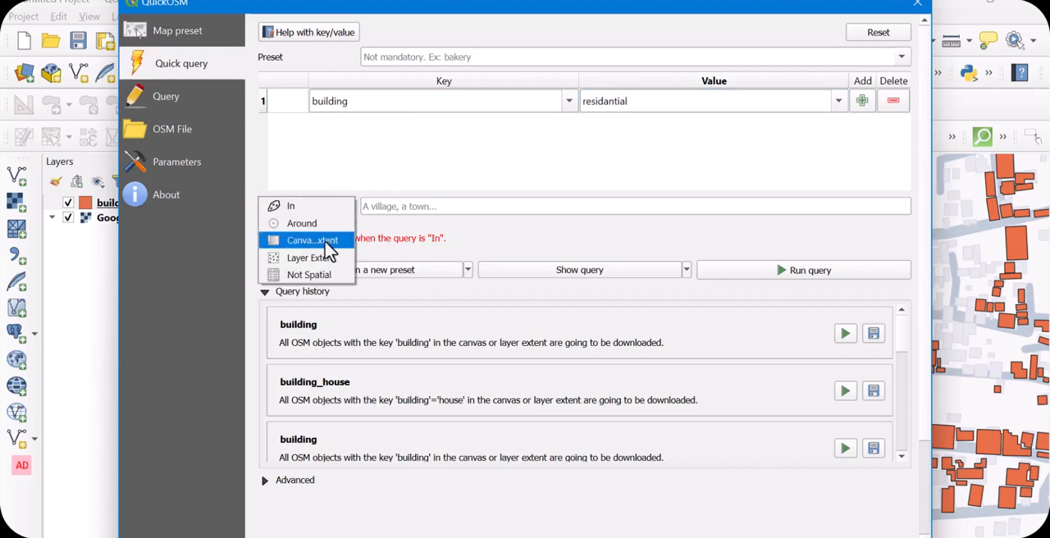
click(333, 237)
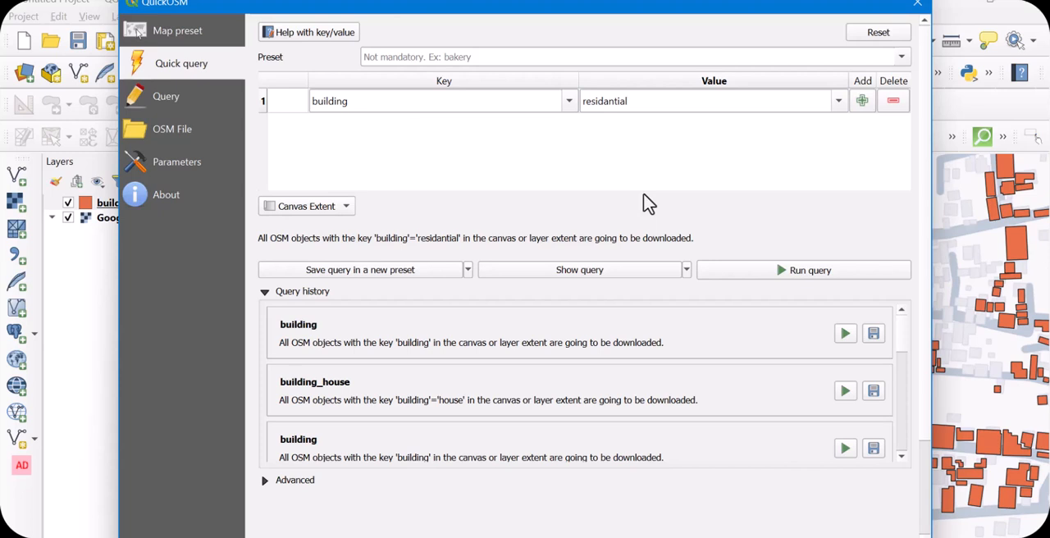
click(807, 277)
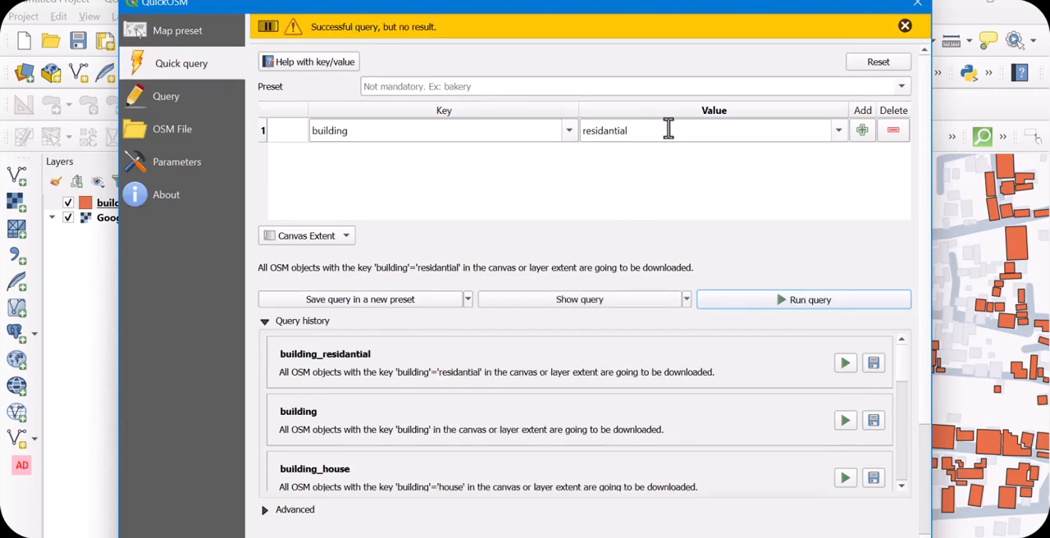
Change the building value to commercial and run the query again
click(838, 131)
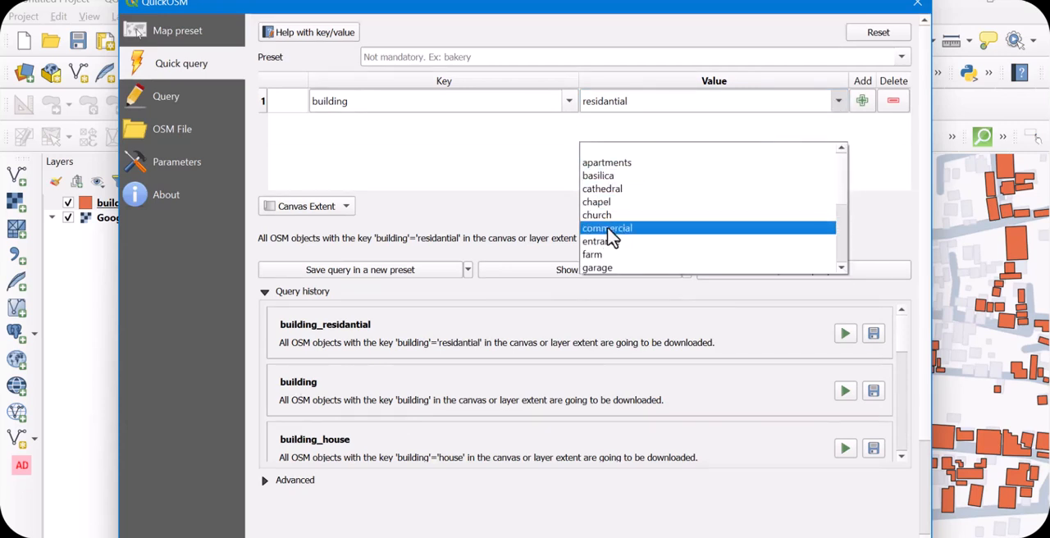
click(609, 229)
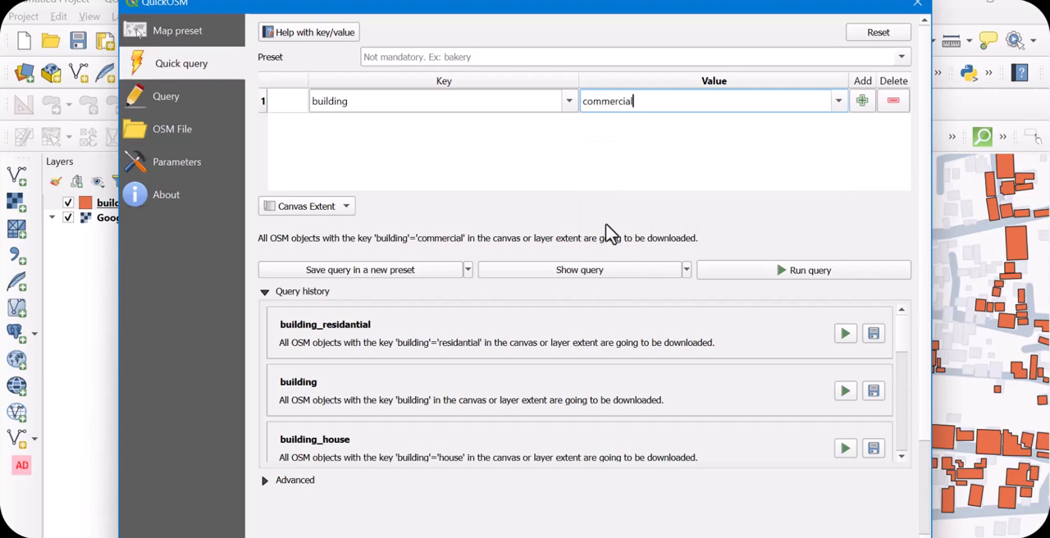
click(807, 277)
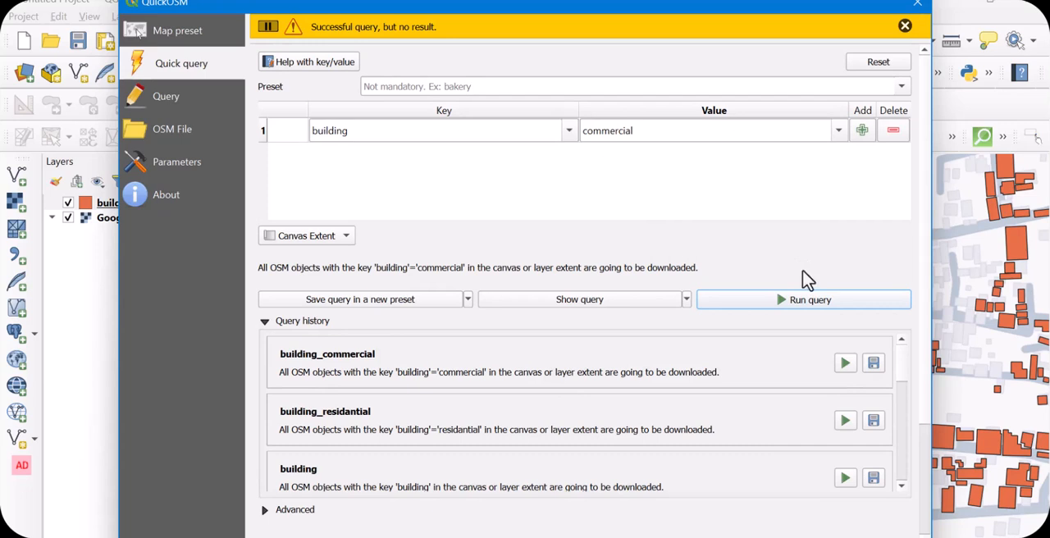
Set the building value to apartments and run the query on the canvas extent
click(837, 131)
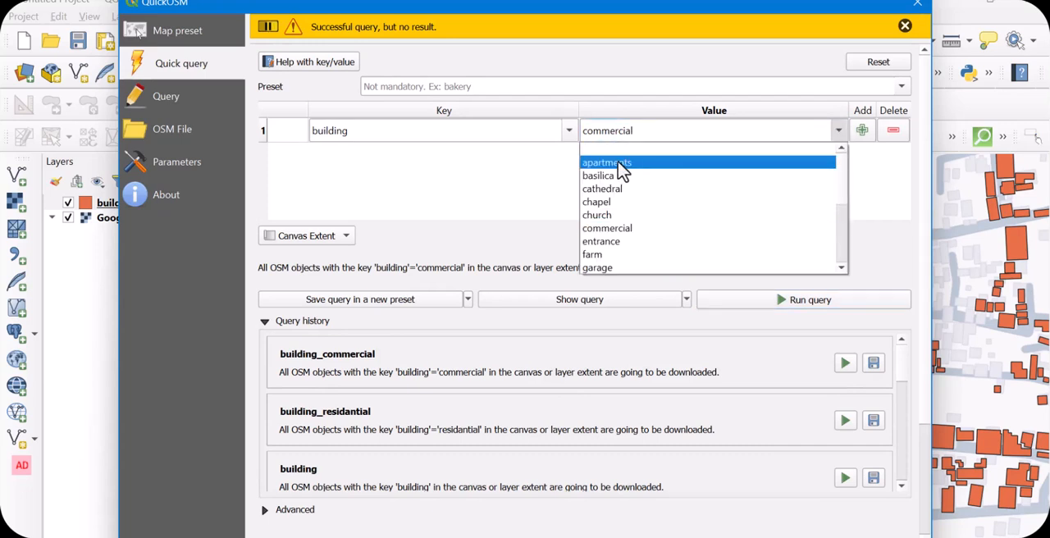
click(619, 163)
click(821, 300)
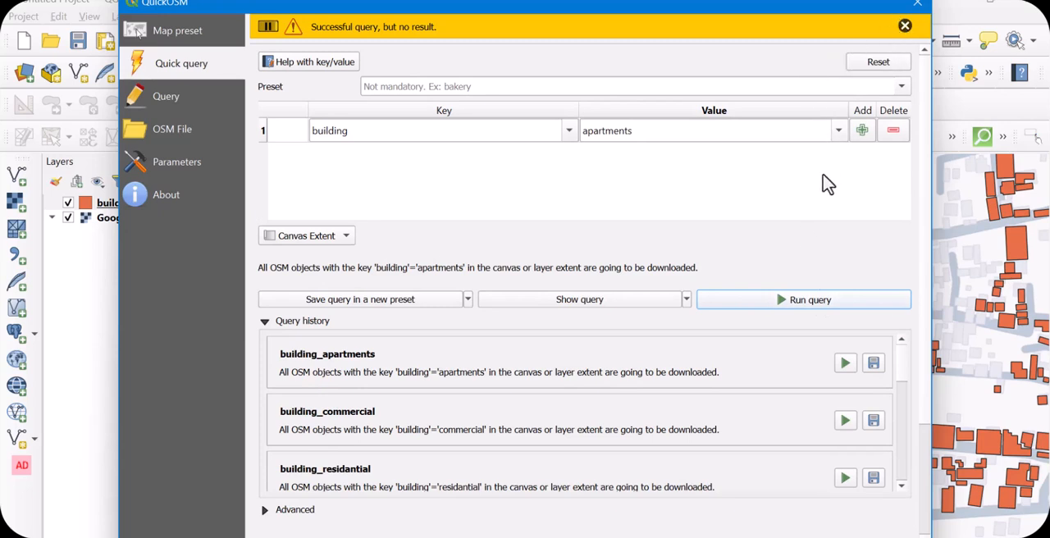
Clear the key and value row, load the Buildings/House preset and run its query
click(894, 133)
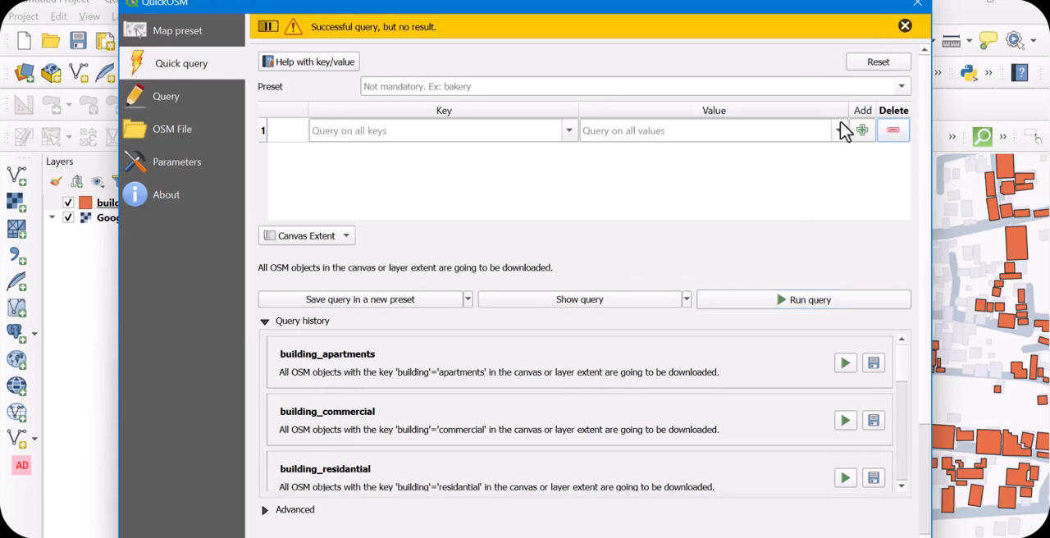
click(906, 86)
click(907, 89)
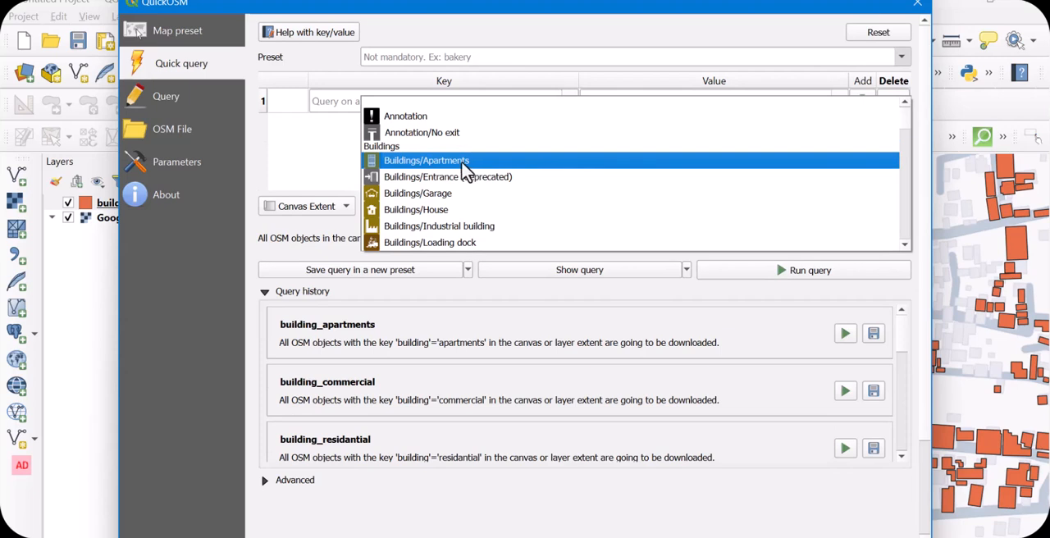
click(435, 213)
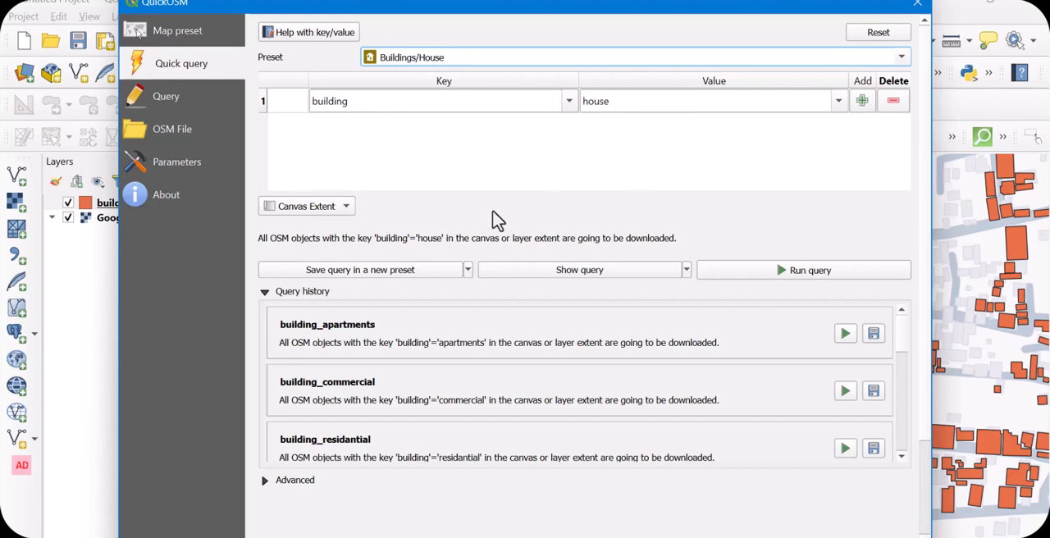
click(823, 279)
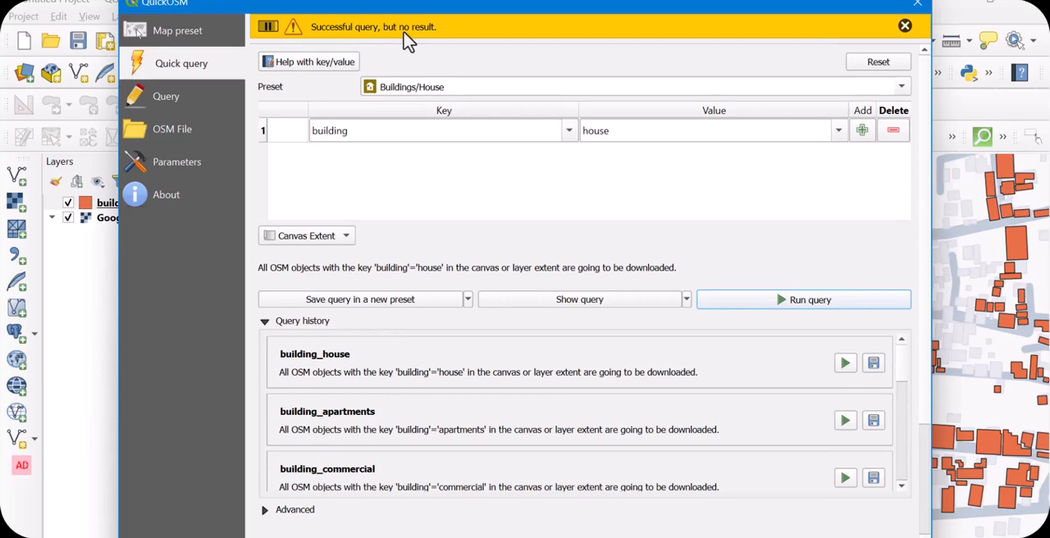
click(905, 26)
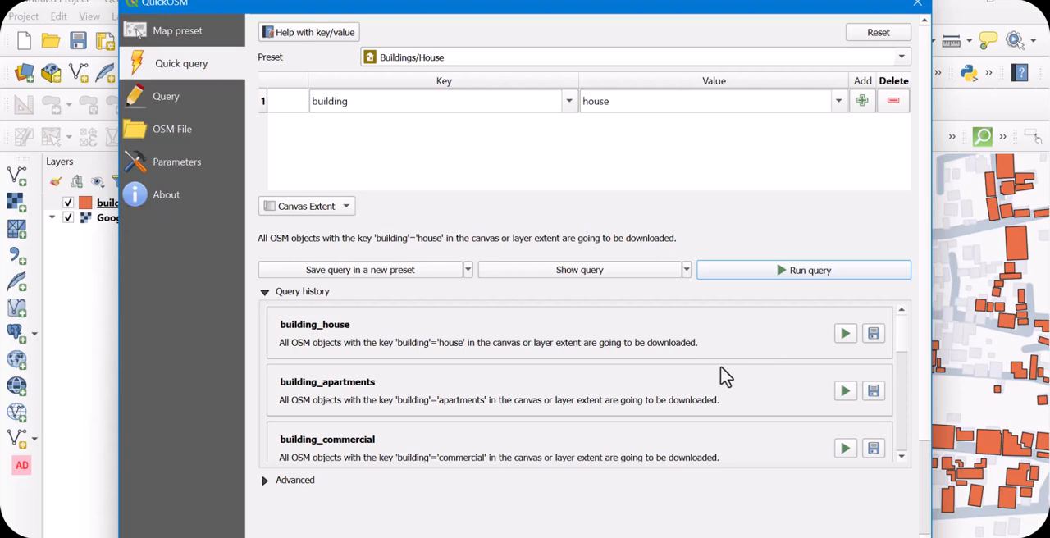
Load the Buildings/Industrial building preset, run its query and close QuickOSM
click(902, 59)
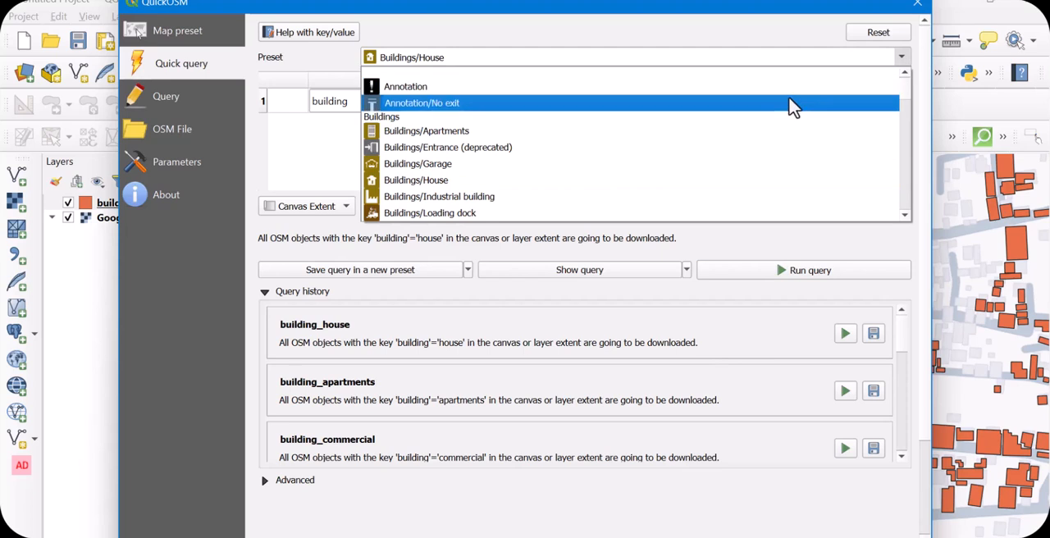
click(459, 198)
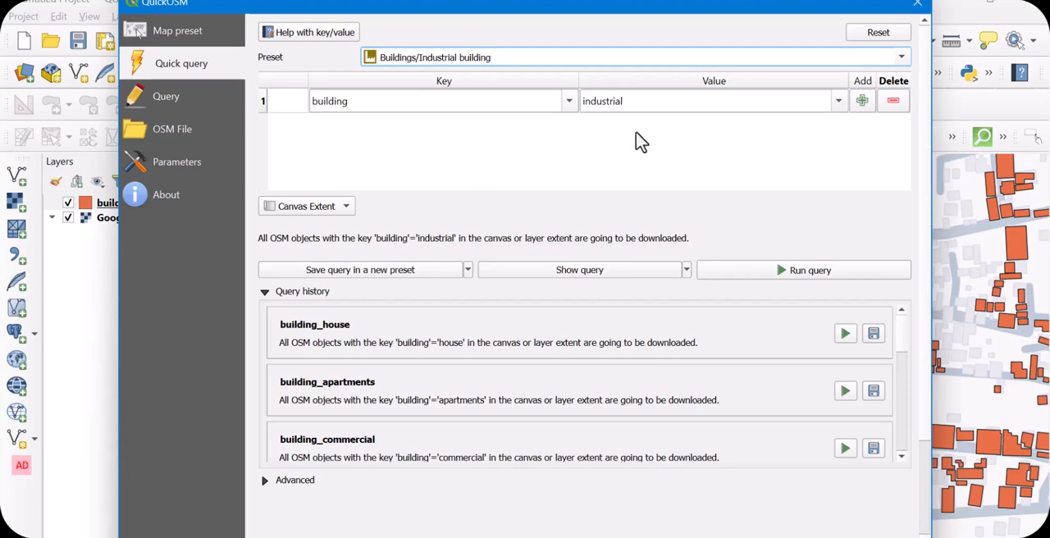
click(792, 276)
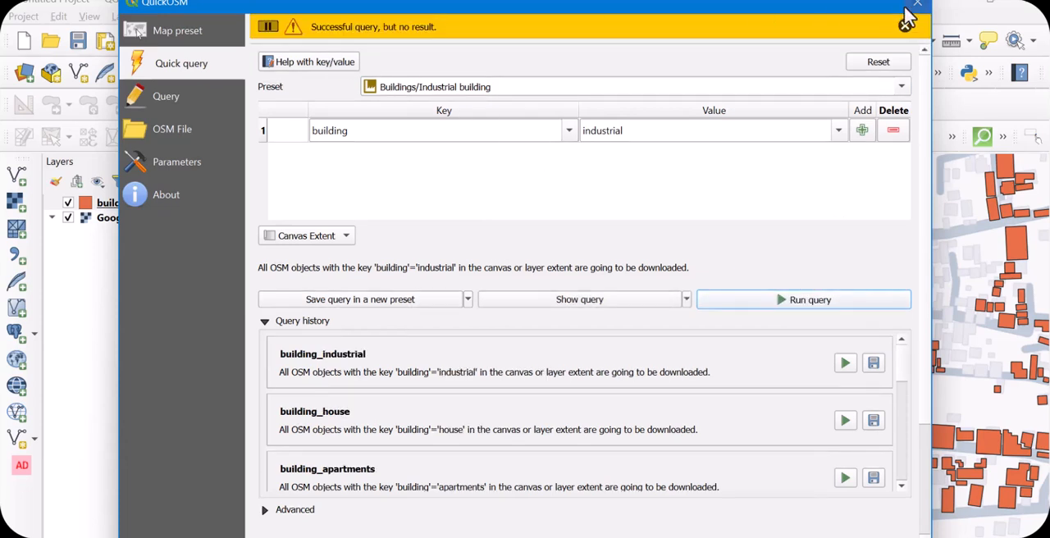
click(906, 23)
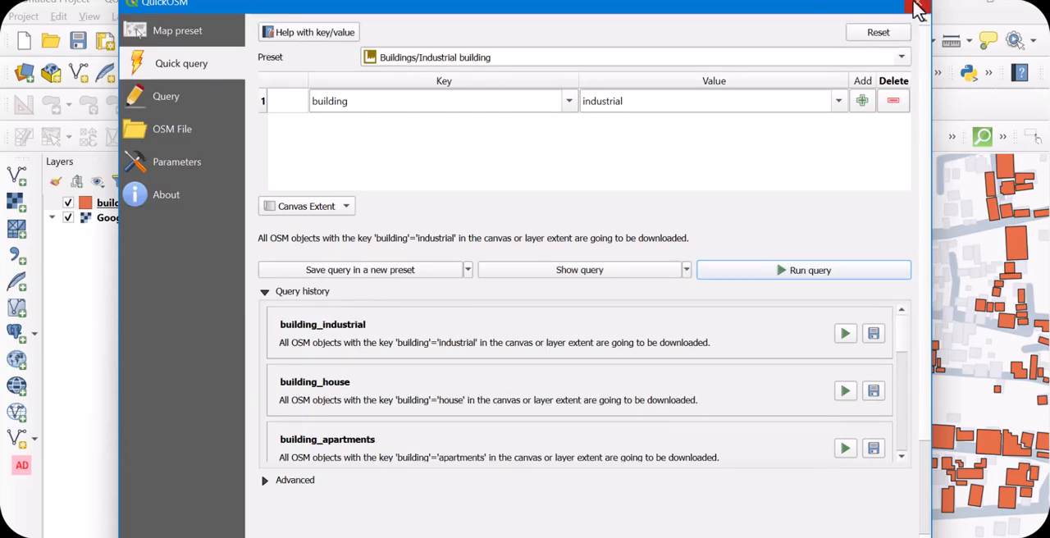
click(918, 9)
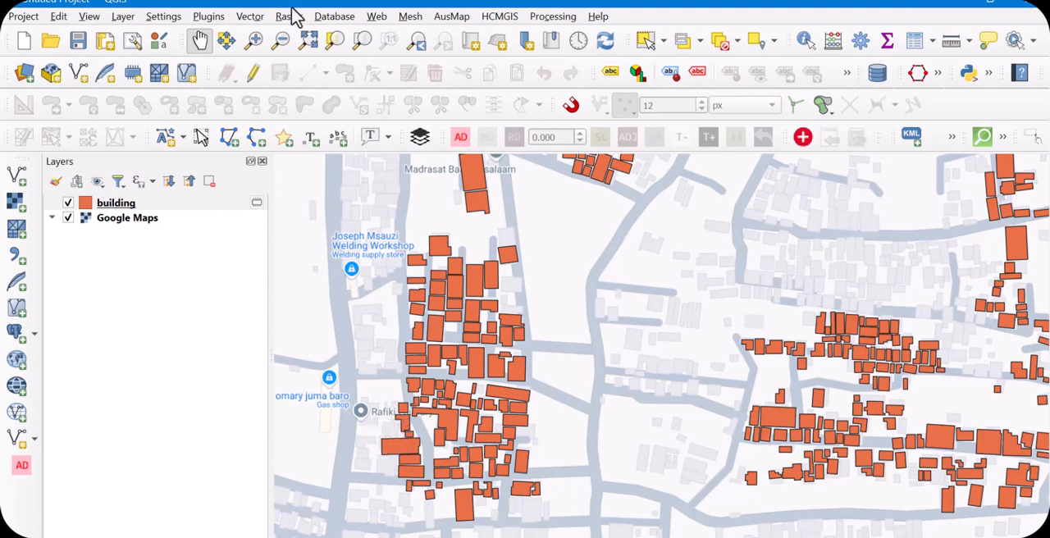
Reopen QuickOSM and set the key of a new quick query to highway
click(252, 18)
mouse_move(276, 55)
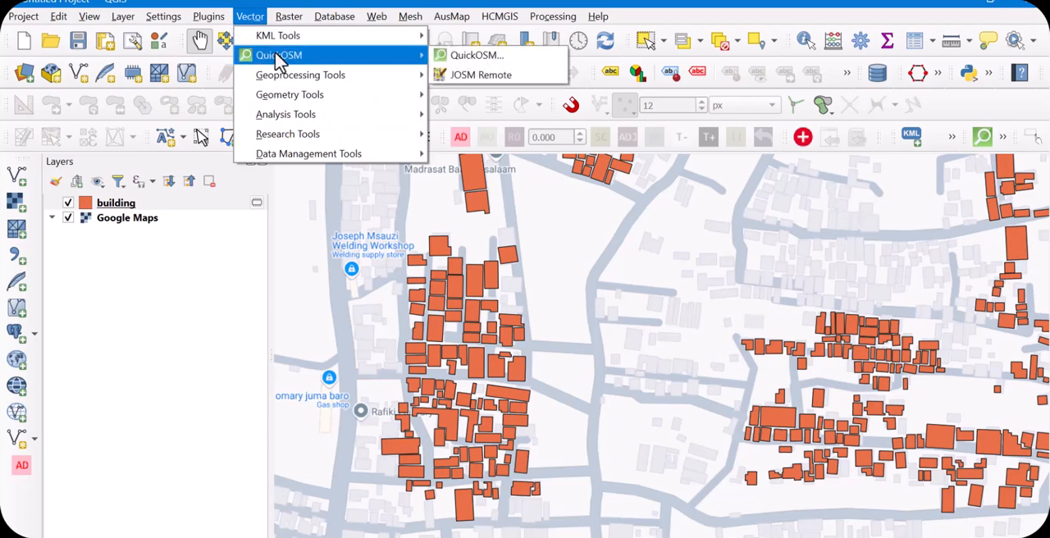
click(484, 58)
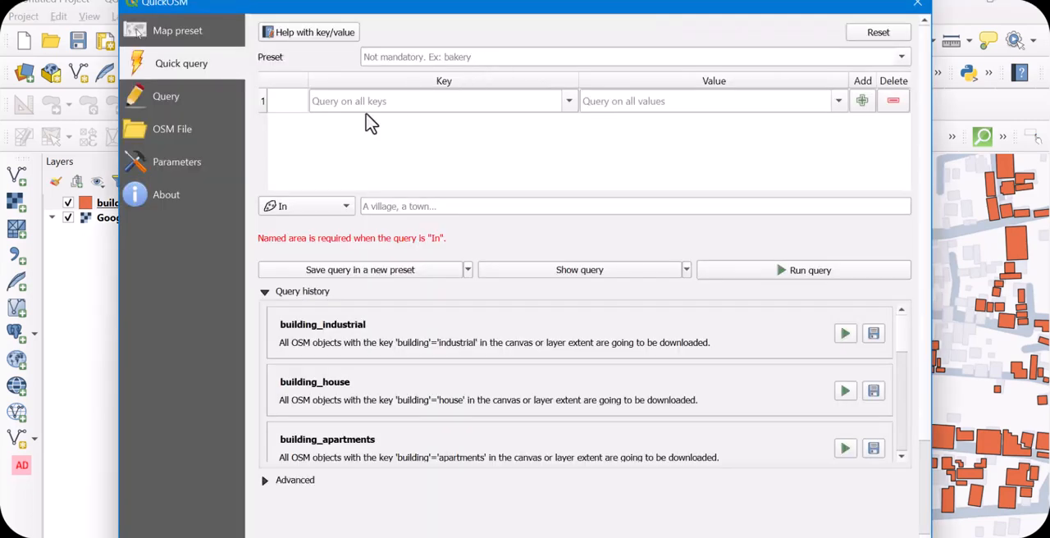
click(382, 101)
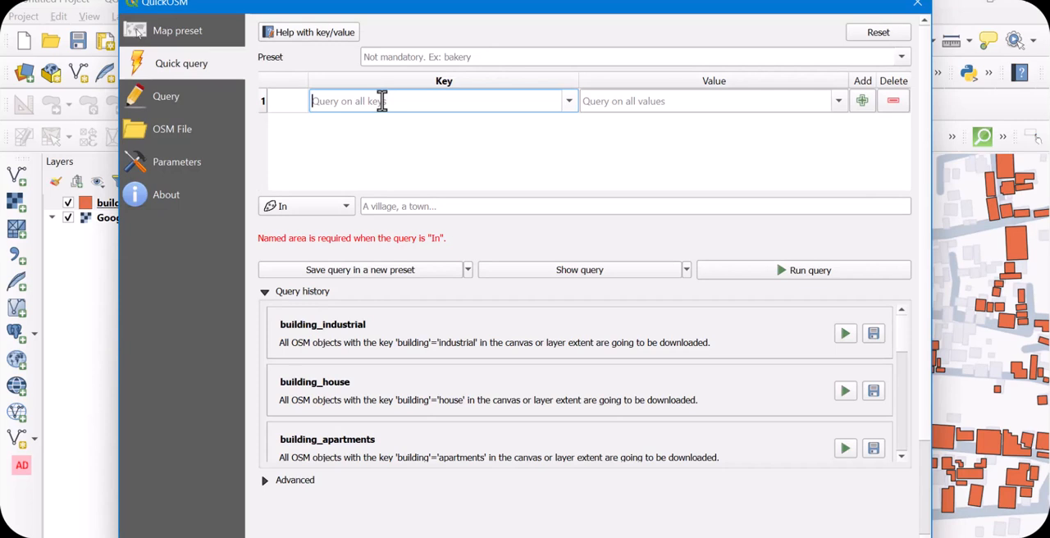
text(h)
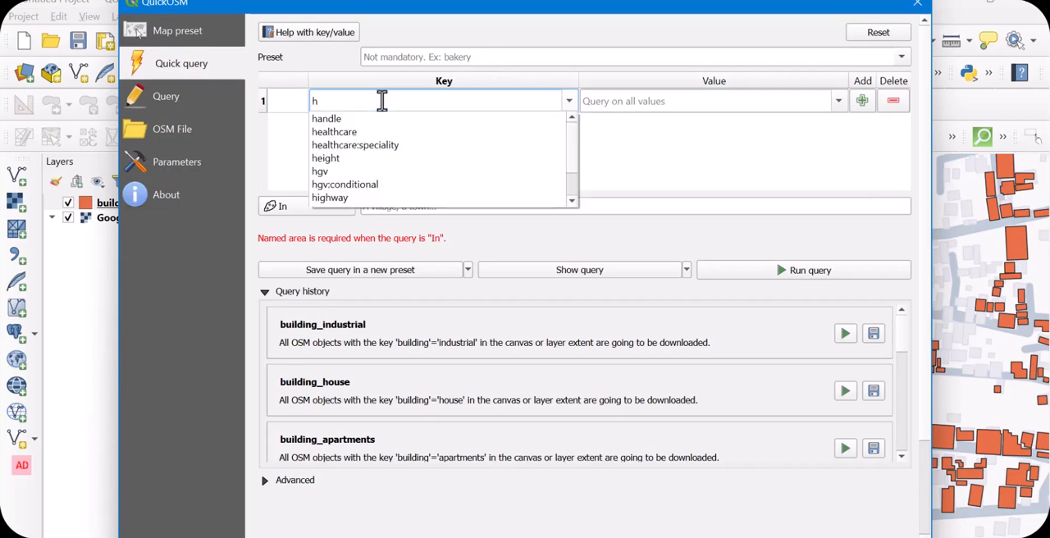
click(331, 197)
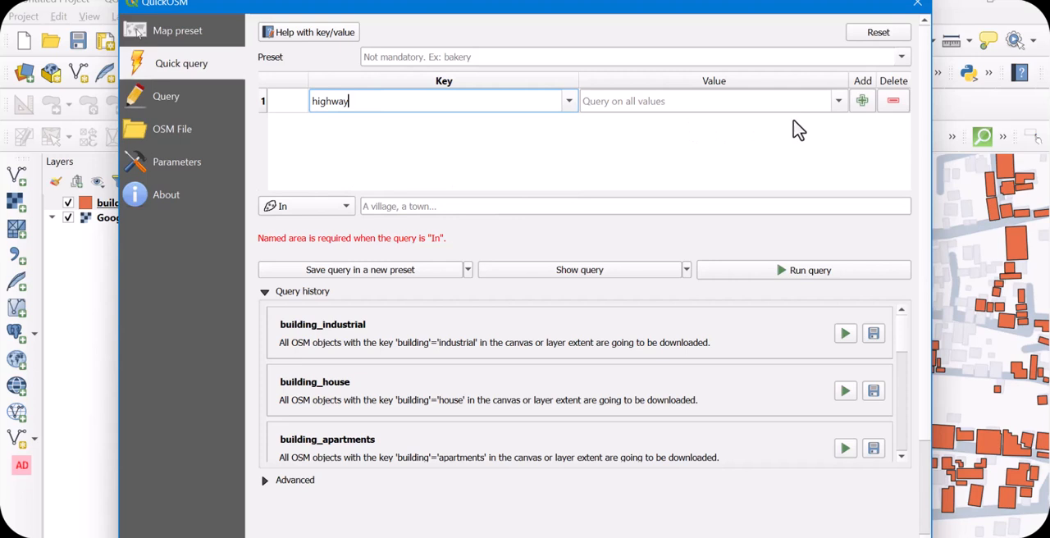
Leave the highway value empty, limit the query to the Canvas Extent and run it
click(838, 102)
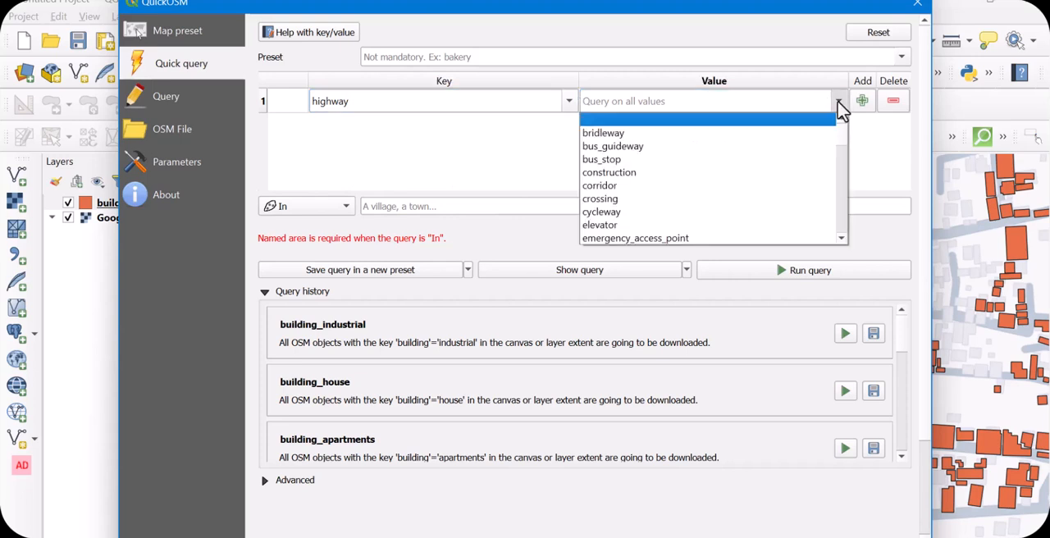
click(839, 107)
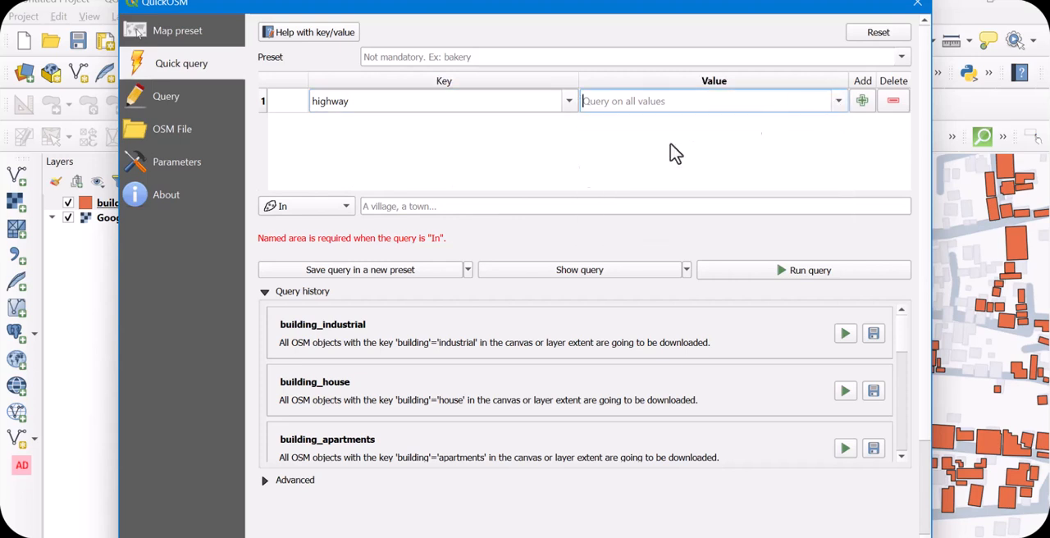
click(344, 208)
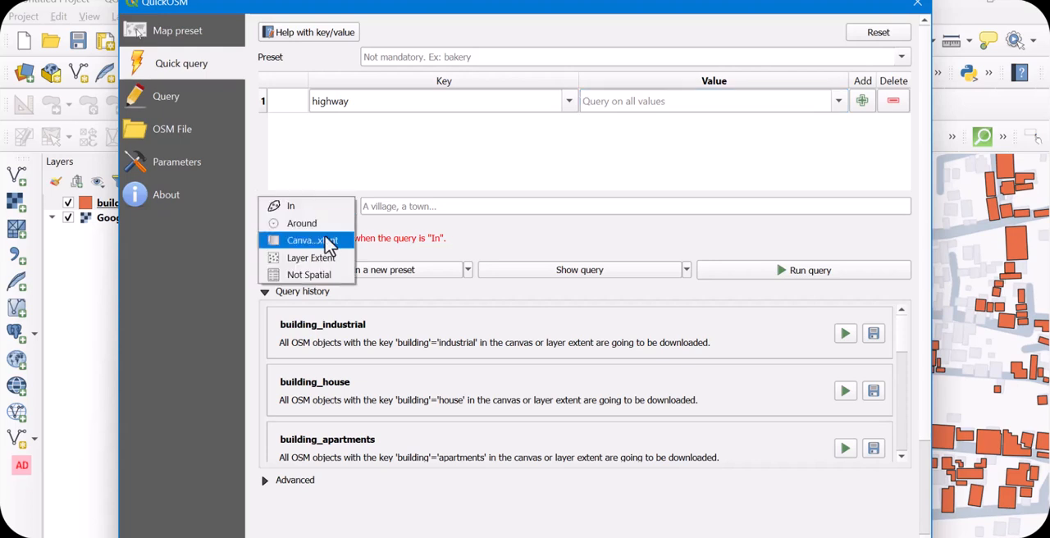
click(326, 241)
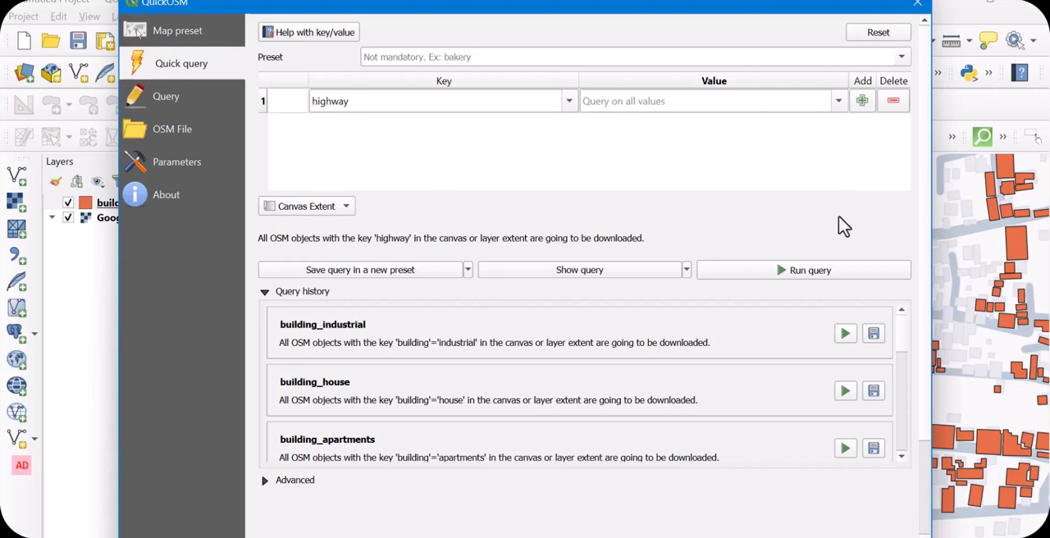
click(803, 274)
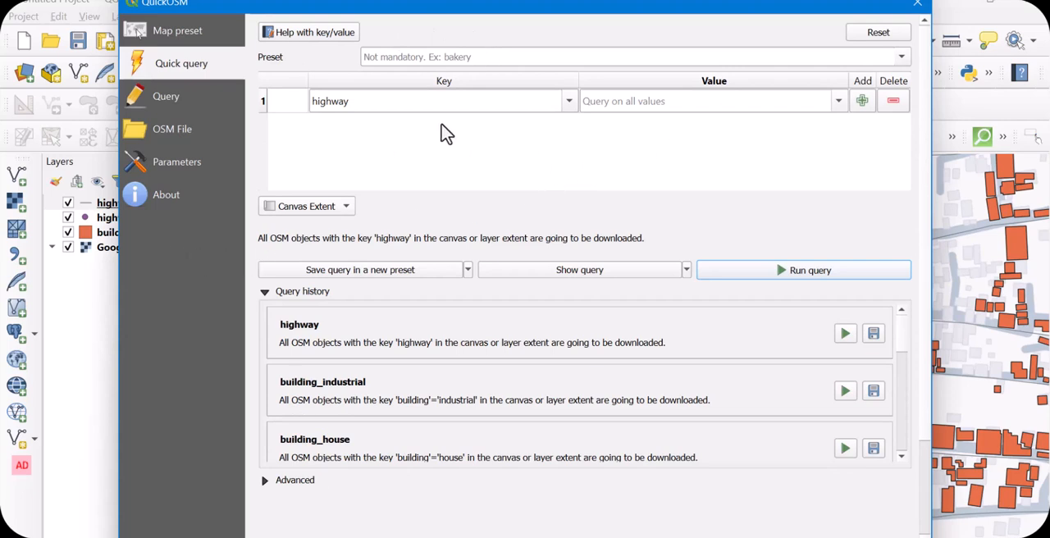
click(569, 103)
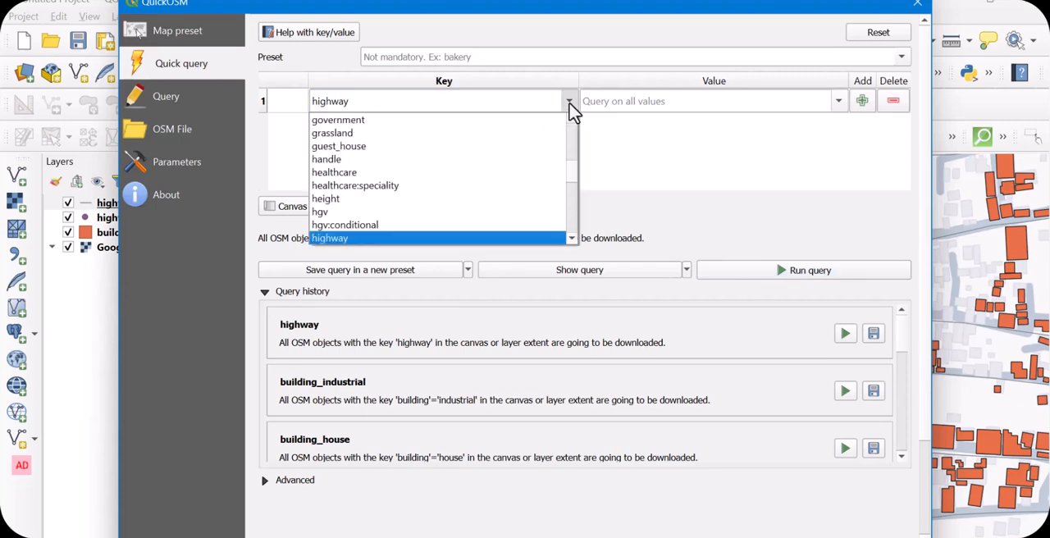
click(570, 103)
click(570, 104)
click(569, 103)
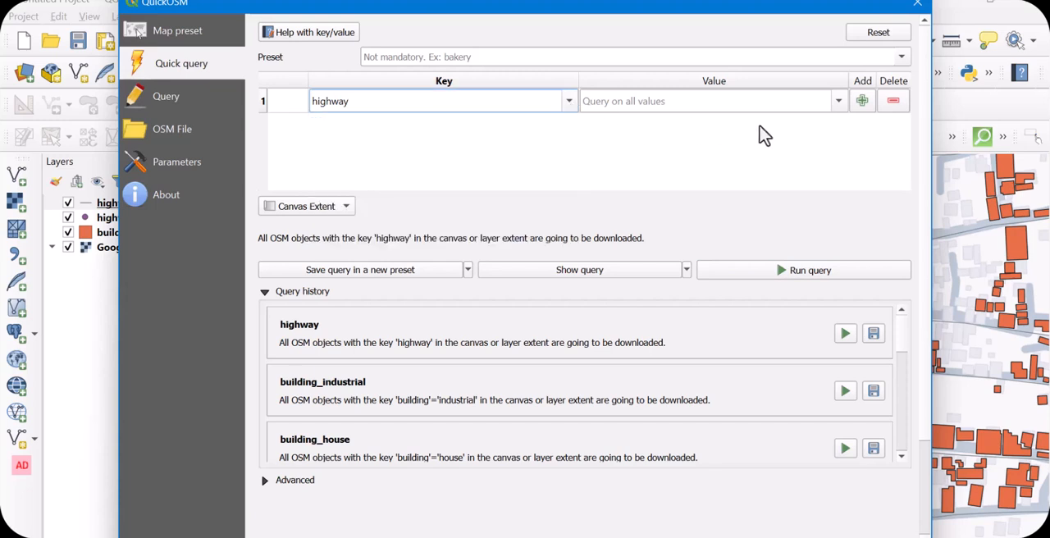
Set the highway value to cycleway and run the query again
click(842, 102)
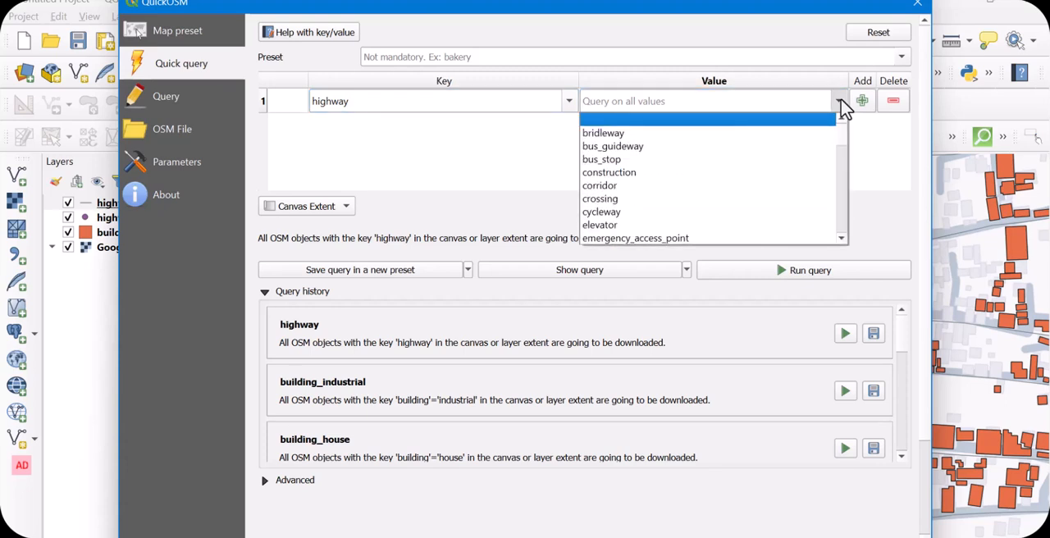
click(611, 215)
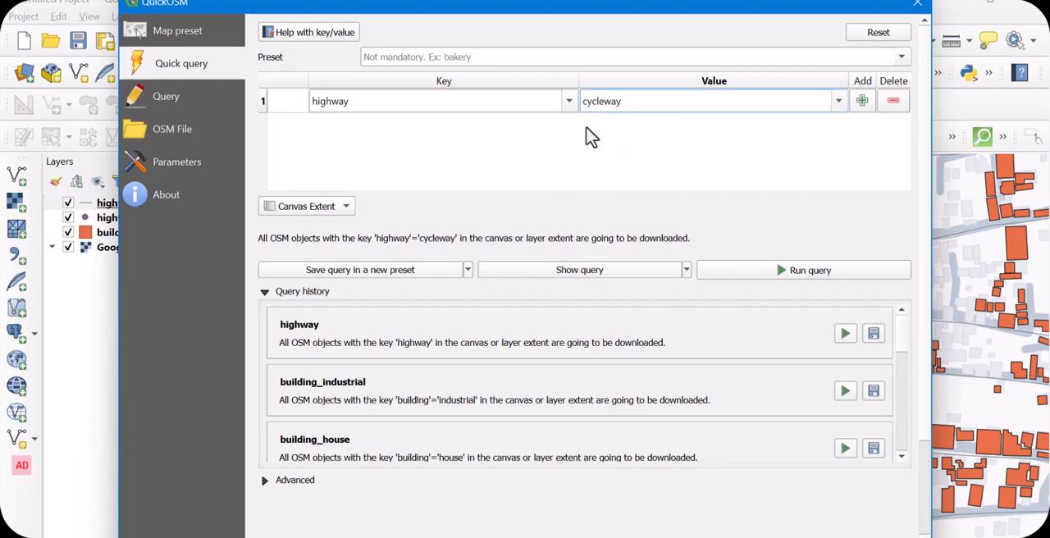
click(822, 279)
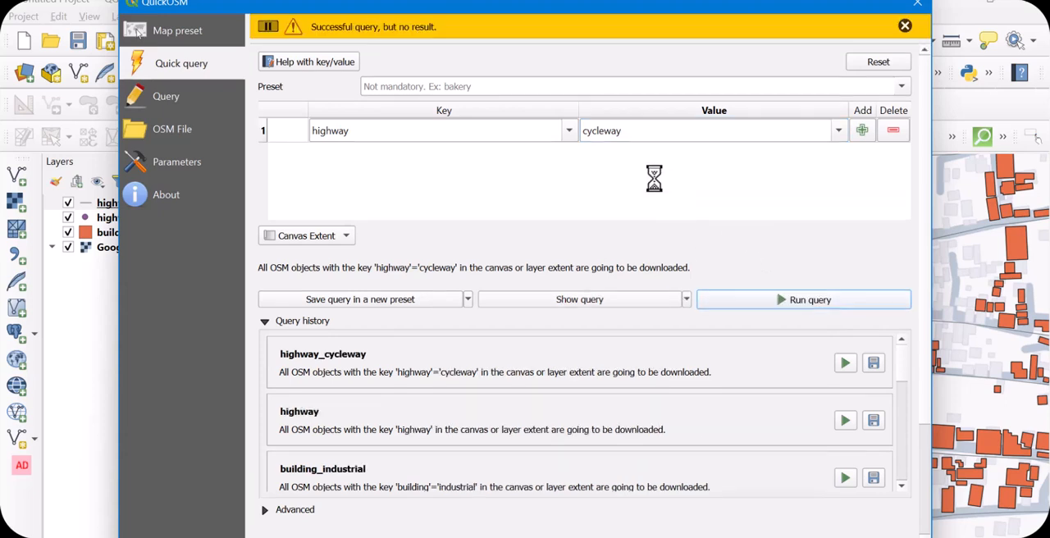
click(905, 27)
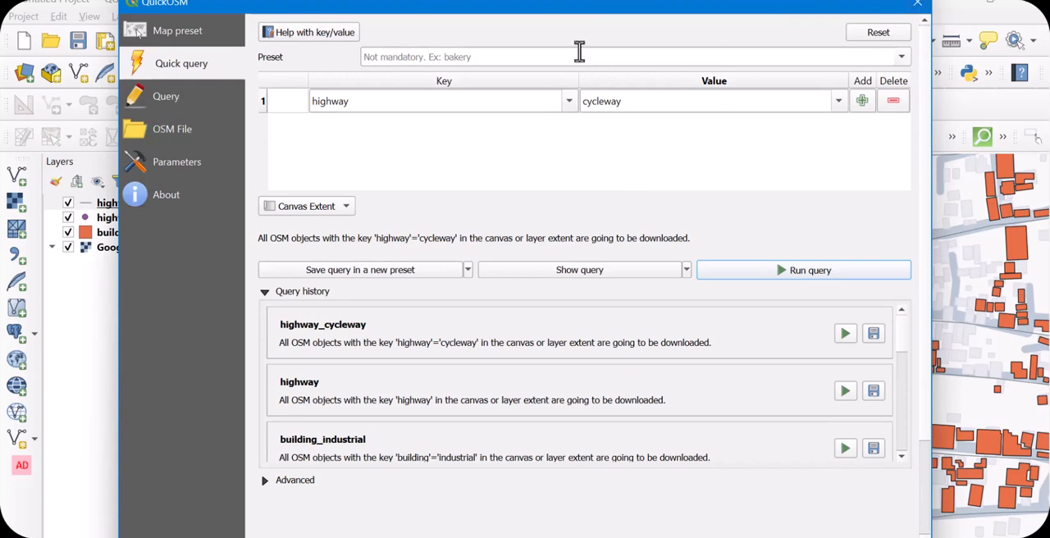
Close QuickOSM and examine the downloaded highway lines and points on the map at several zoom levels
click(920, 6)
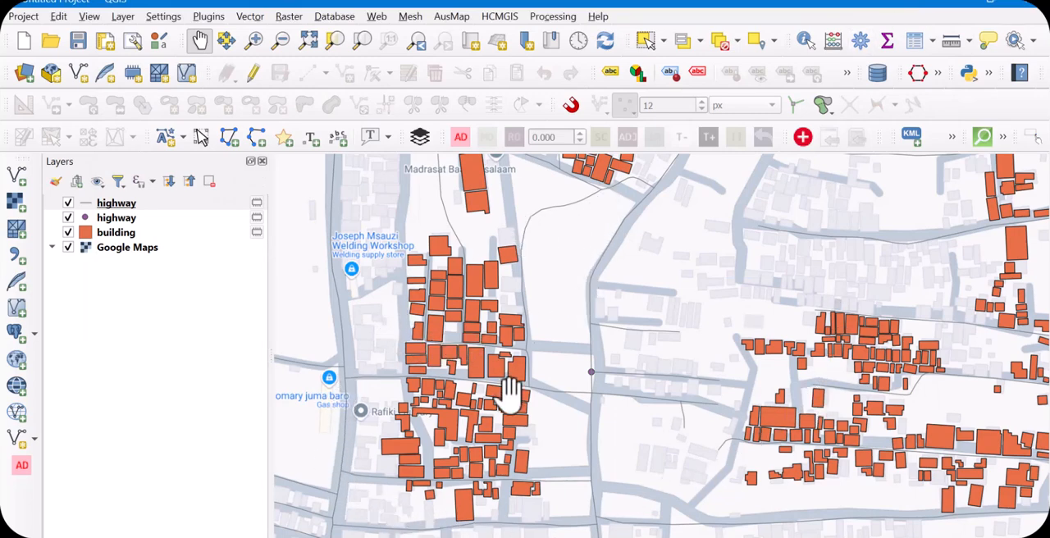
scroll(598, 399, up, 4)
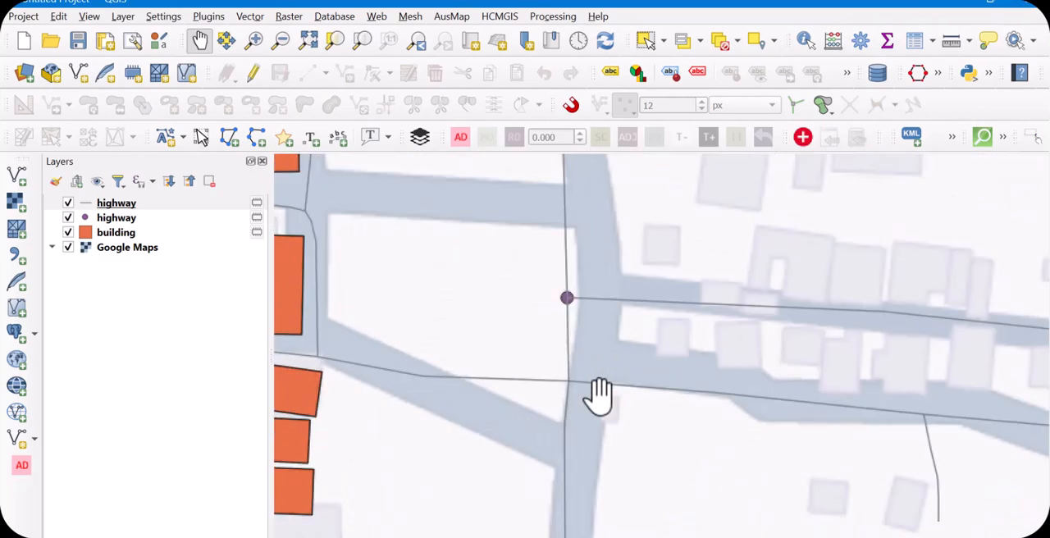
scroll(591, 265, down, 5)
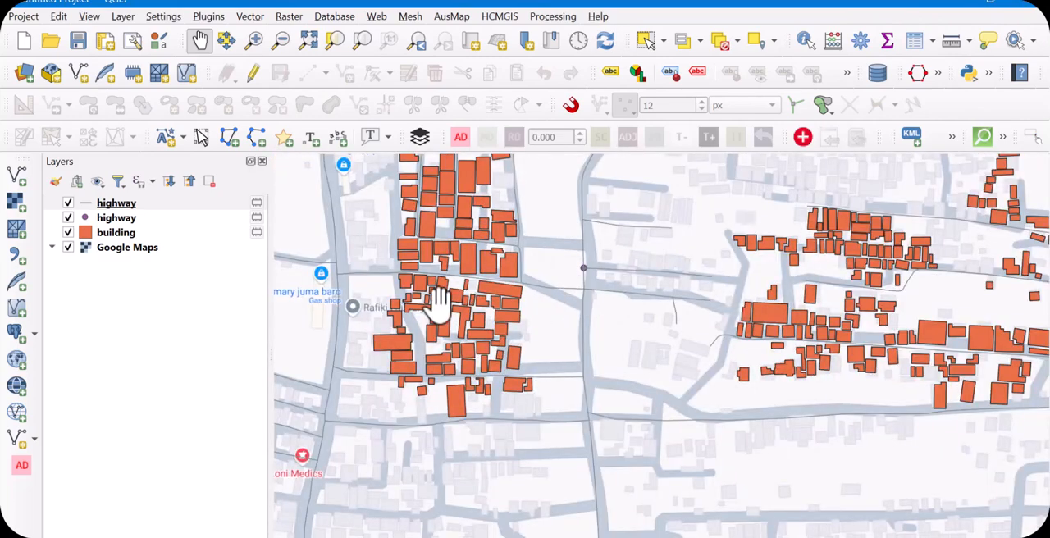
scroll(436, 302, down, 5)
scroll(534, 328, up, 1)
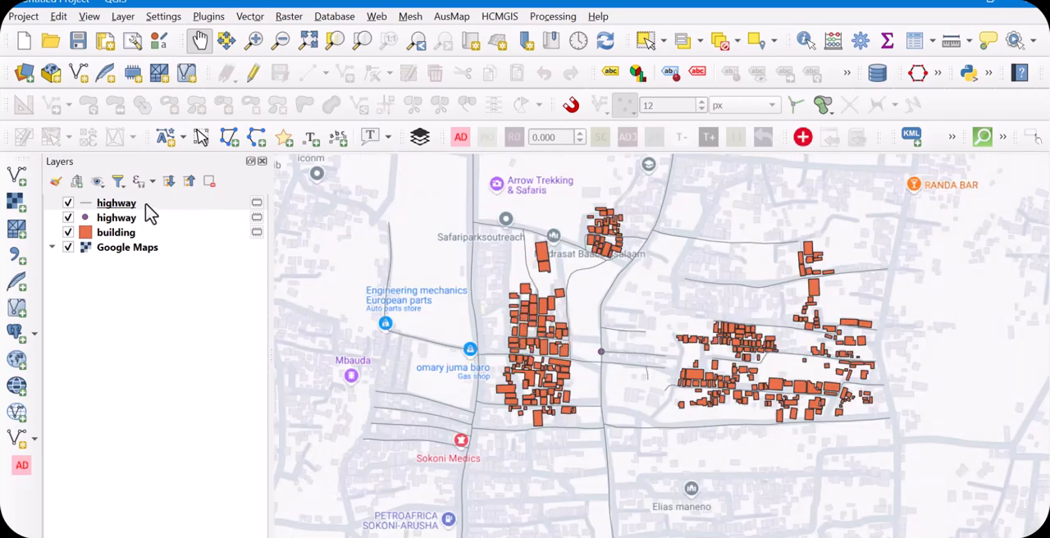
click(186, 207)
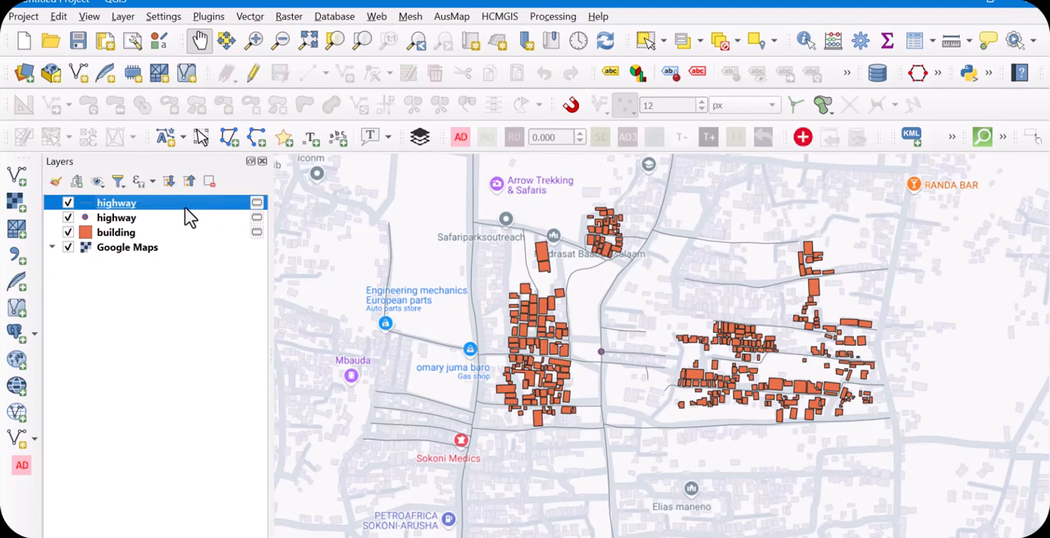
right_click(185, 211)
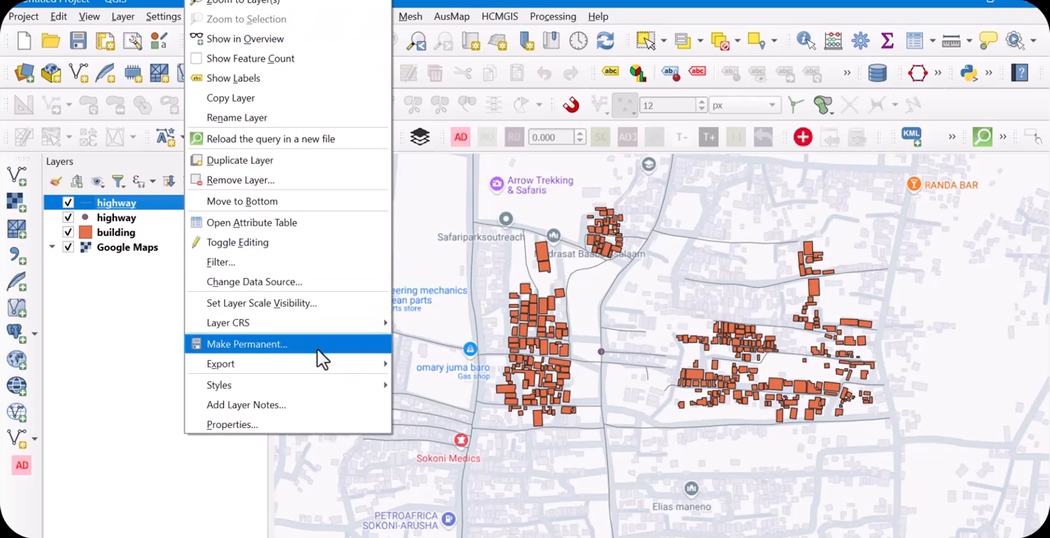
mouse_move(245, 371)
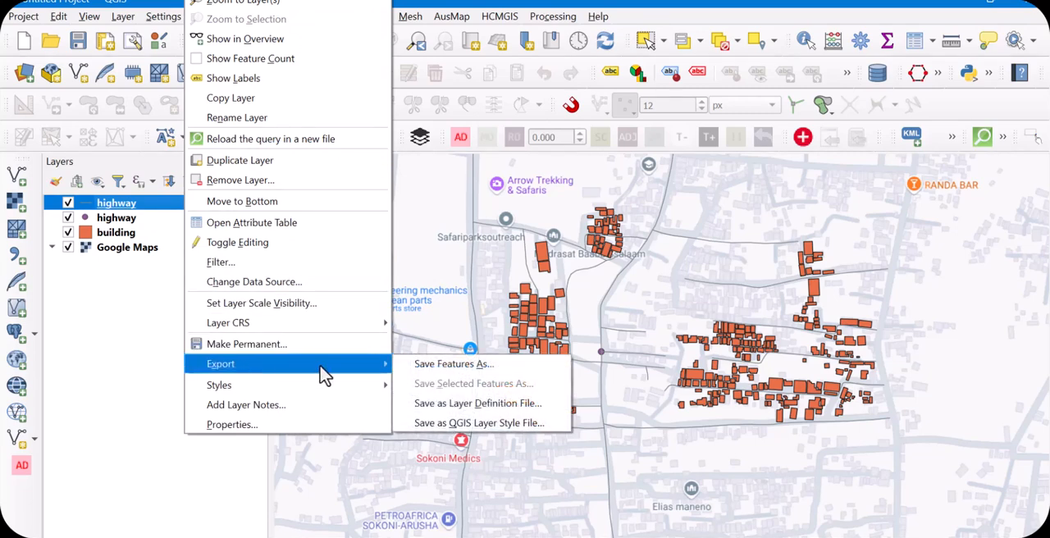
click(450, 365)
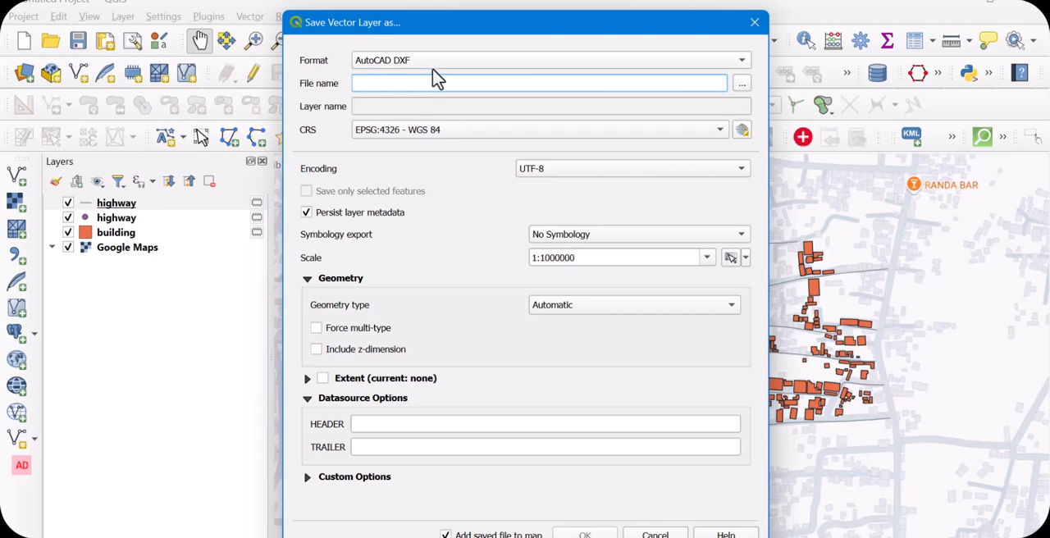
click(703, 60)
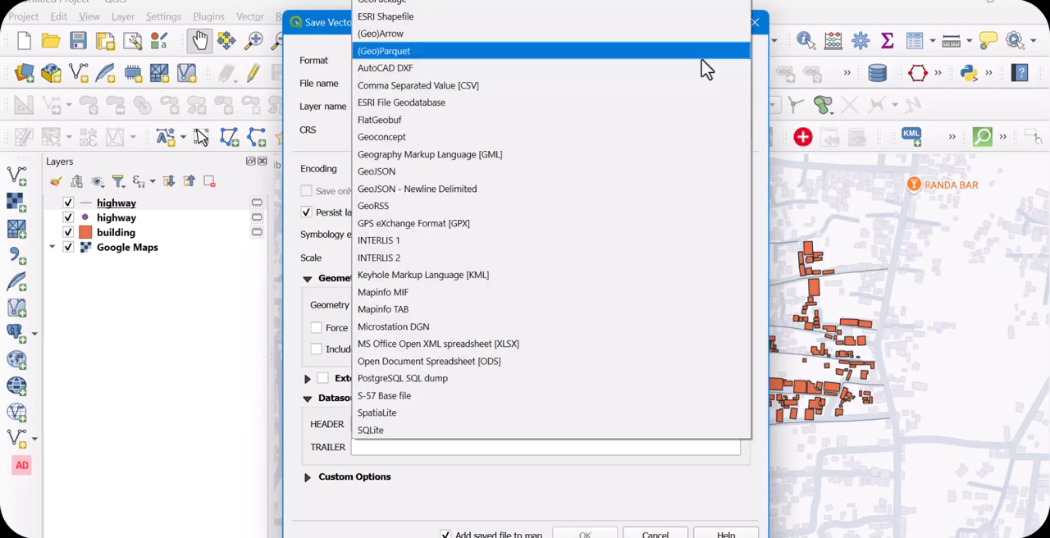
click(390, 16)
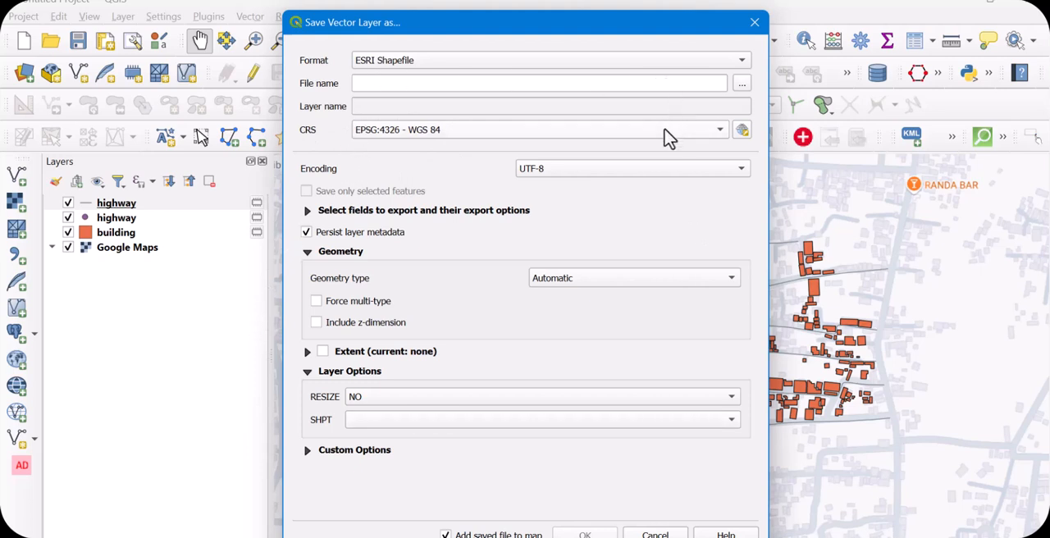
click(740, 85)
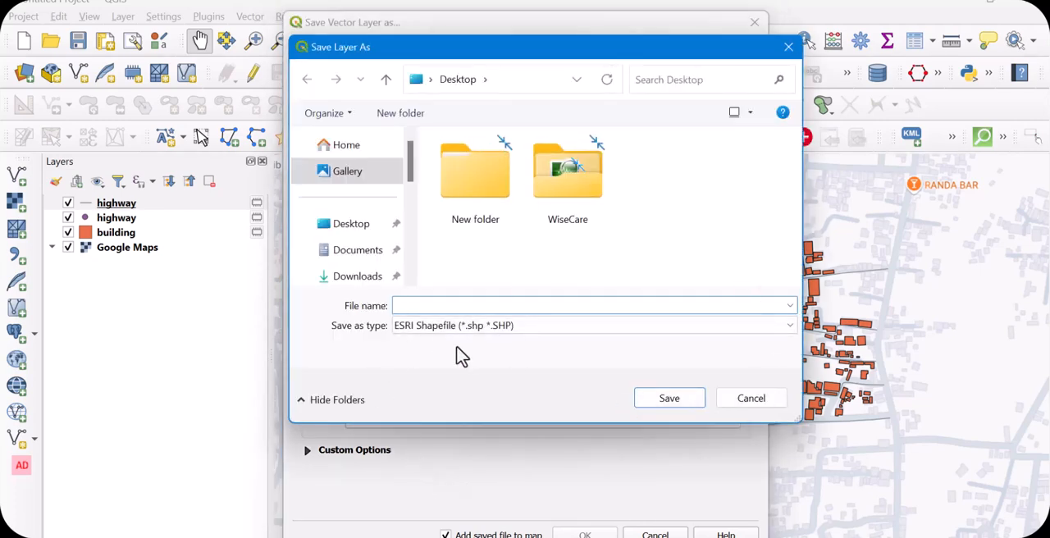
click(751, 399)
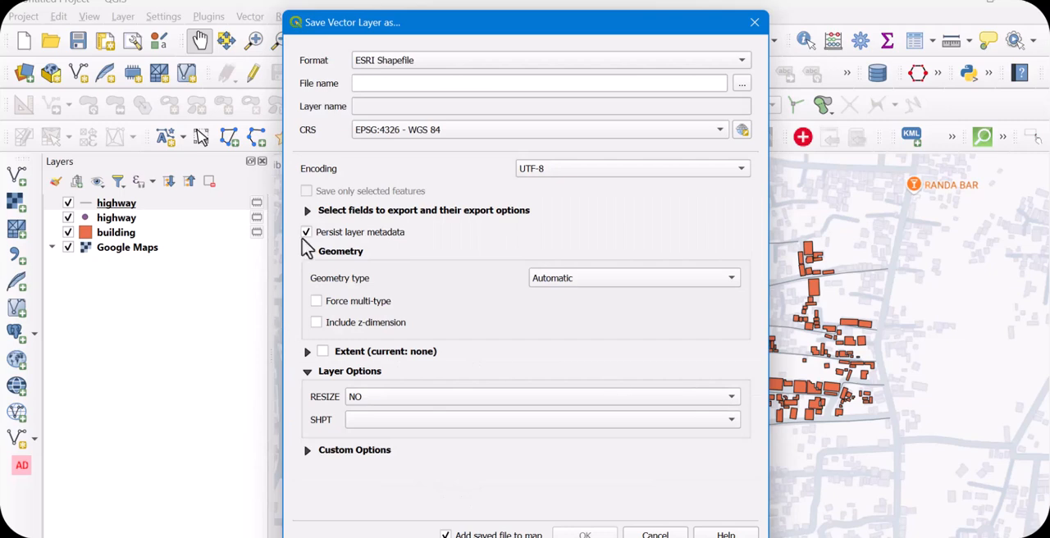
click(751, 25)
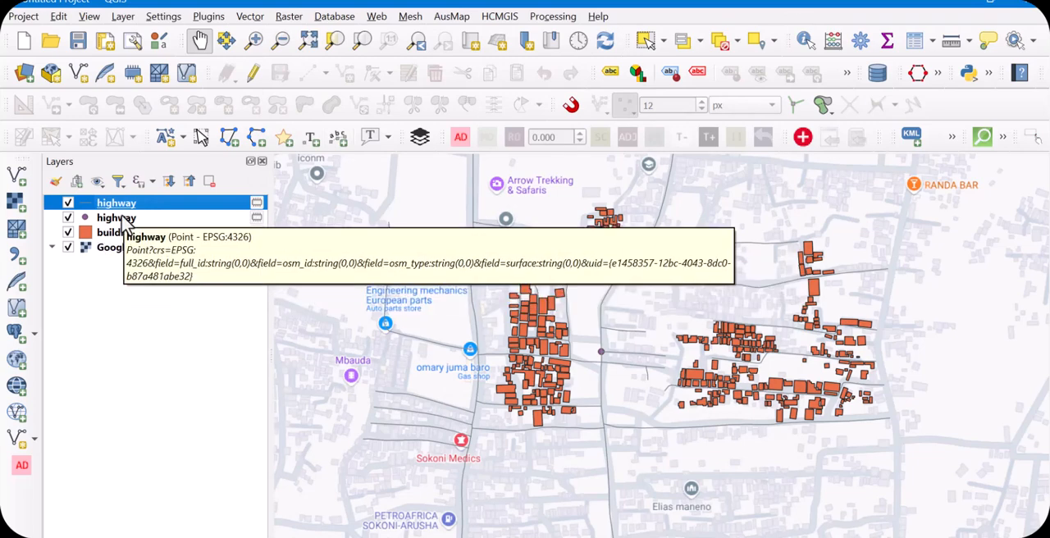
Change the building layer's symbology from a simple fill to the Outline: Simple Line symbol layer type and apply it
scroll(534, 338, up, 2)
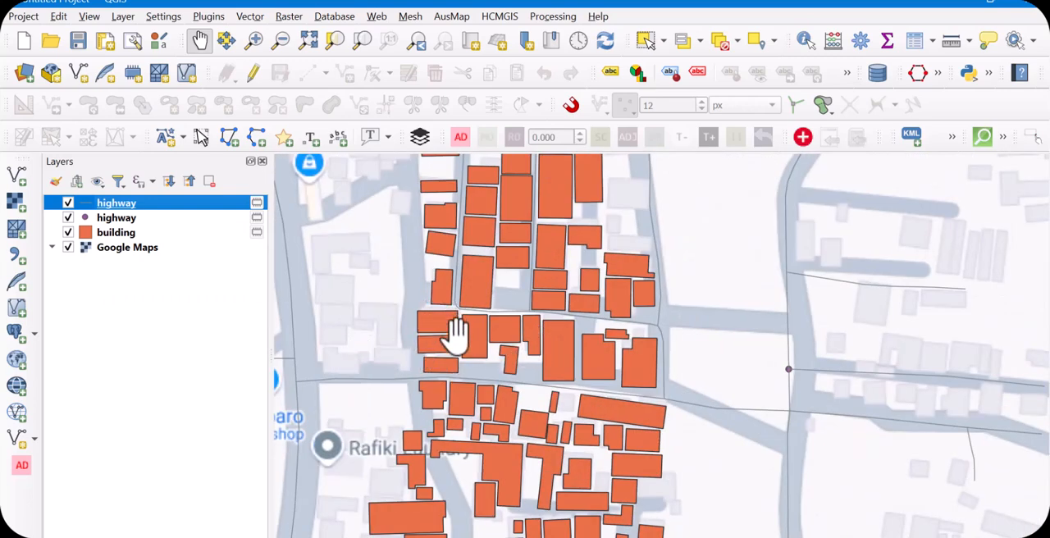
right_click(121, 234)
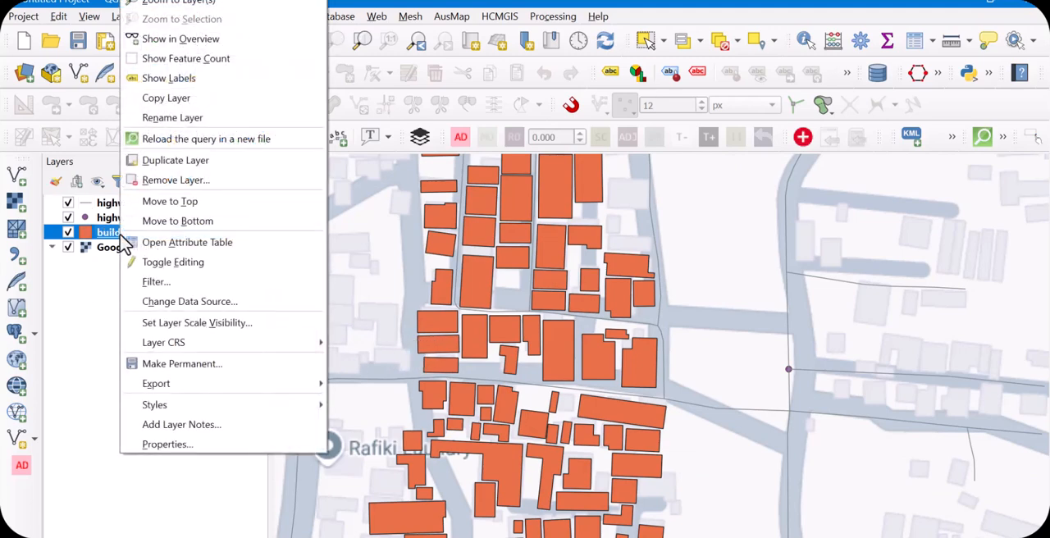
mouse_move(213, 352)
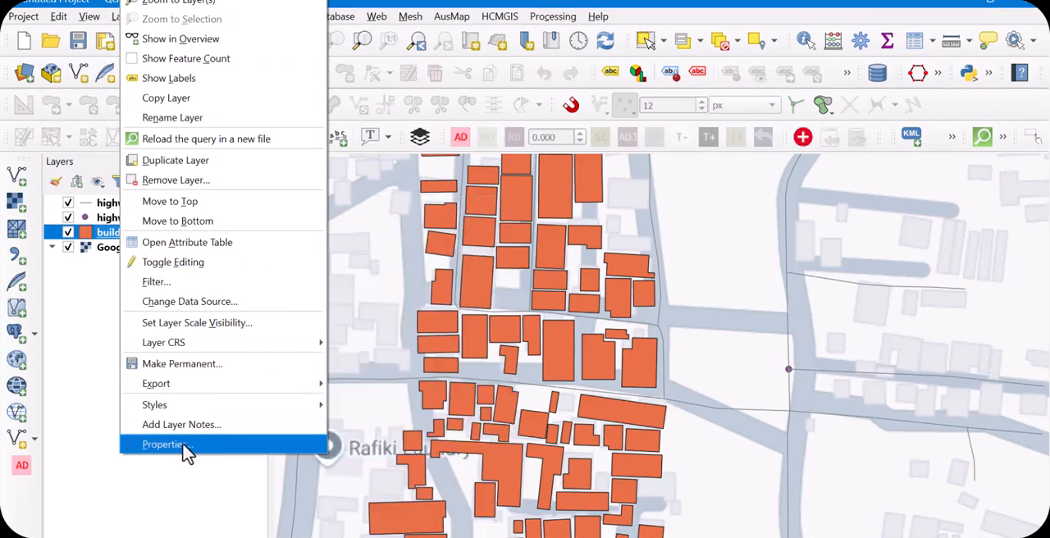
click(186, 445)
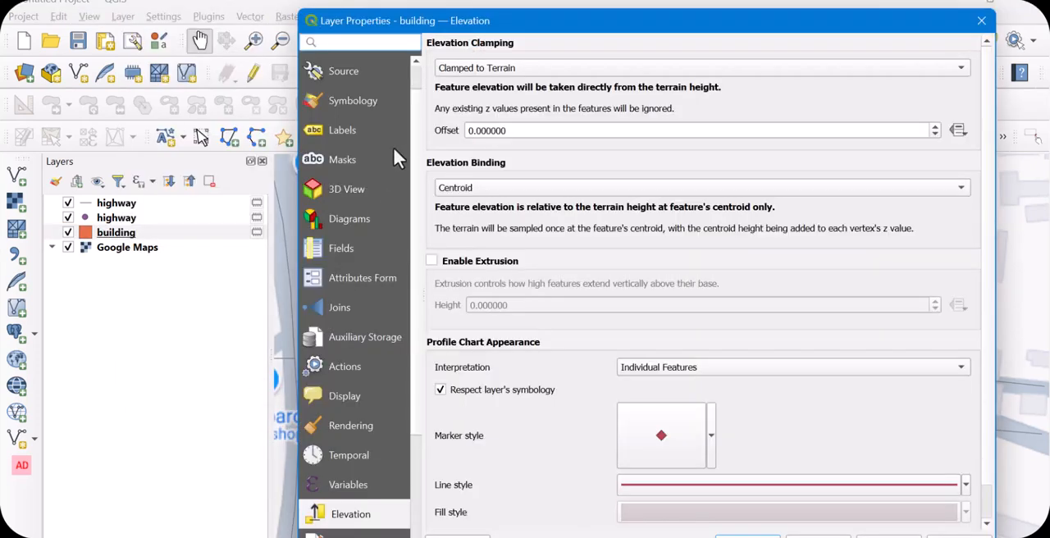
click(352, 75)
click(365, 104)
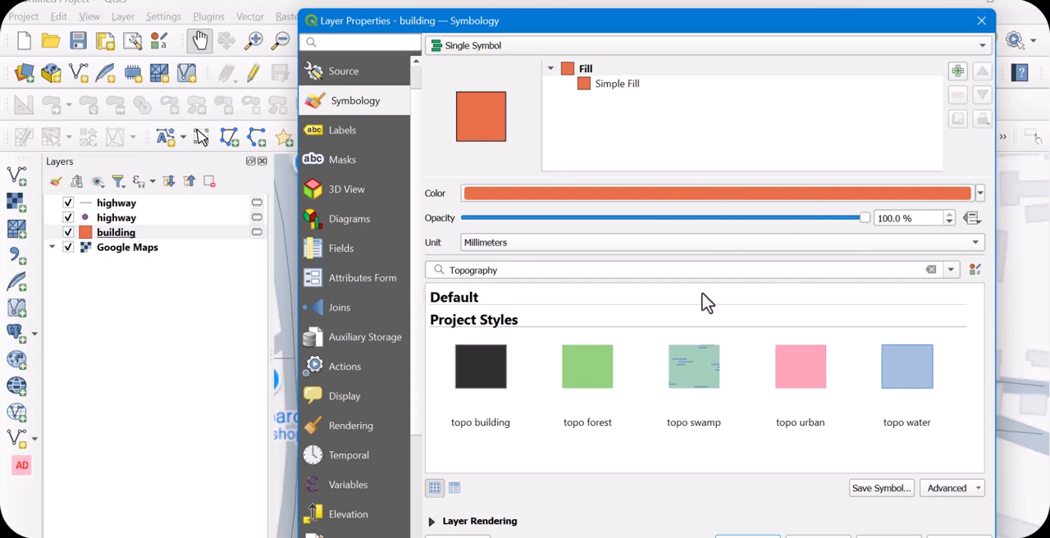
click(588, 89)
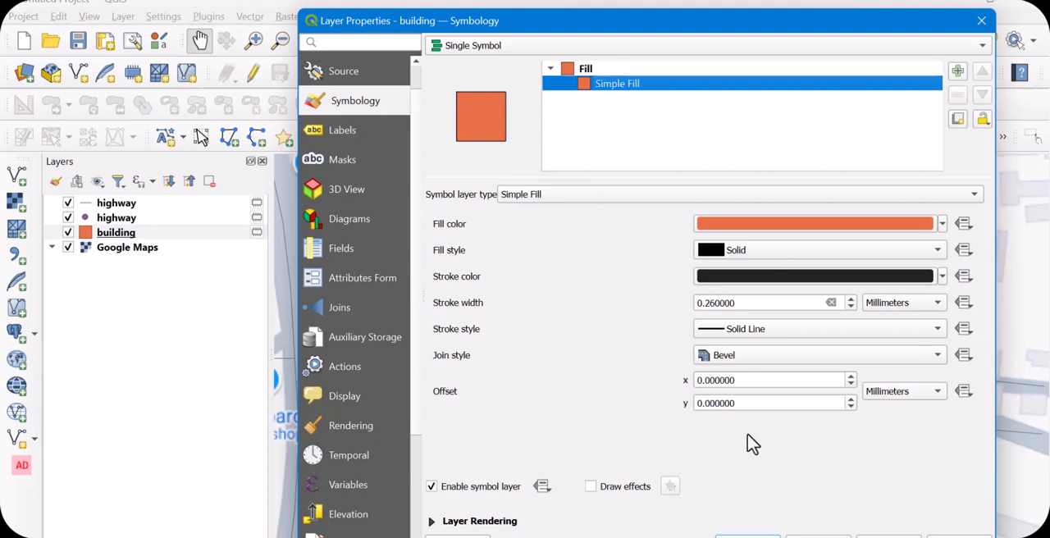
click(569, 198)
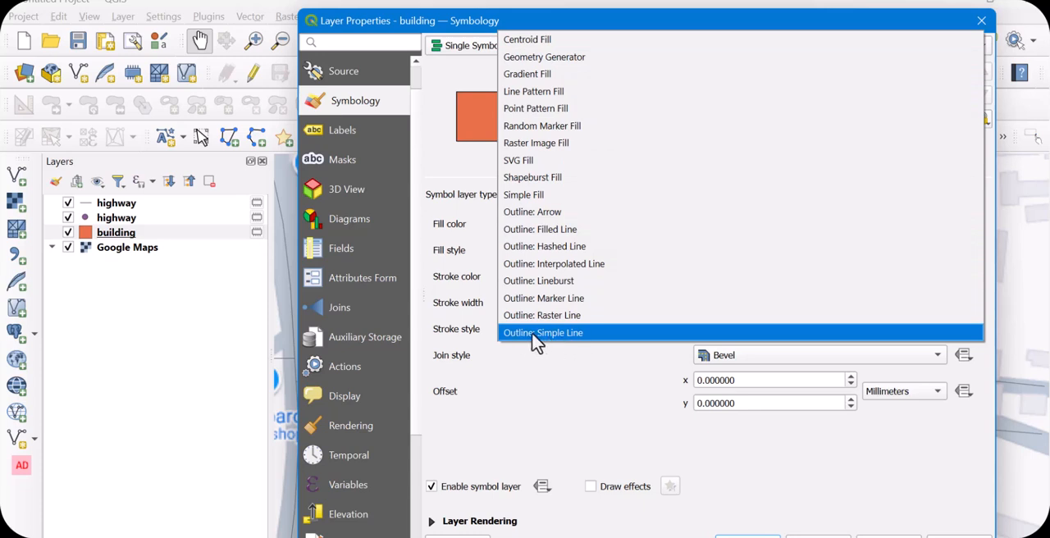
click(553, 333)
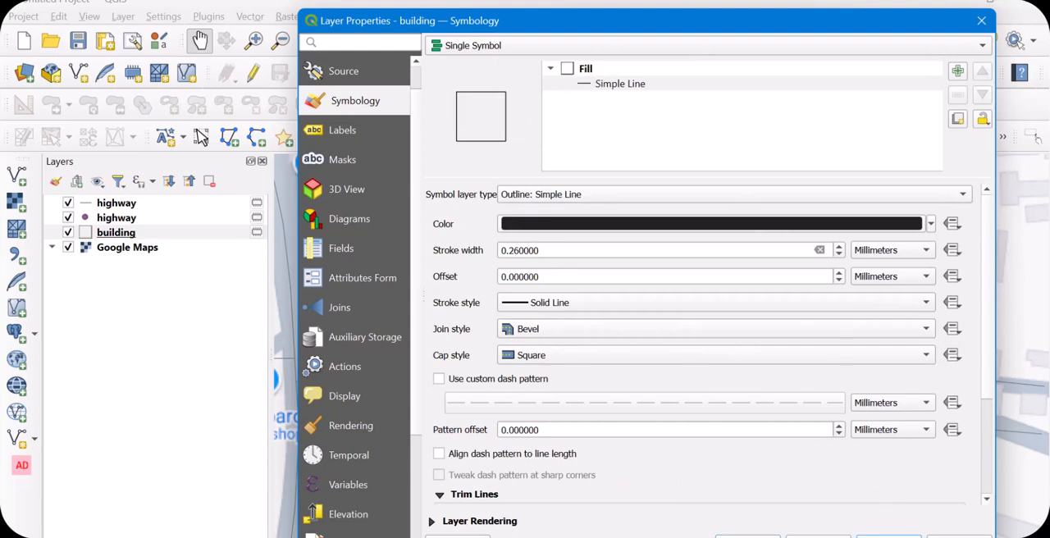
click(747, 534)
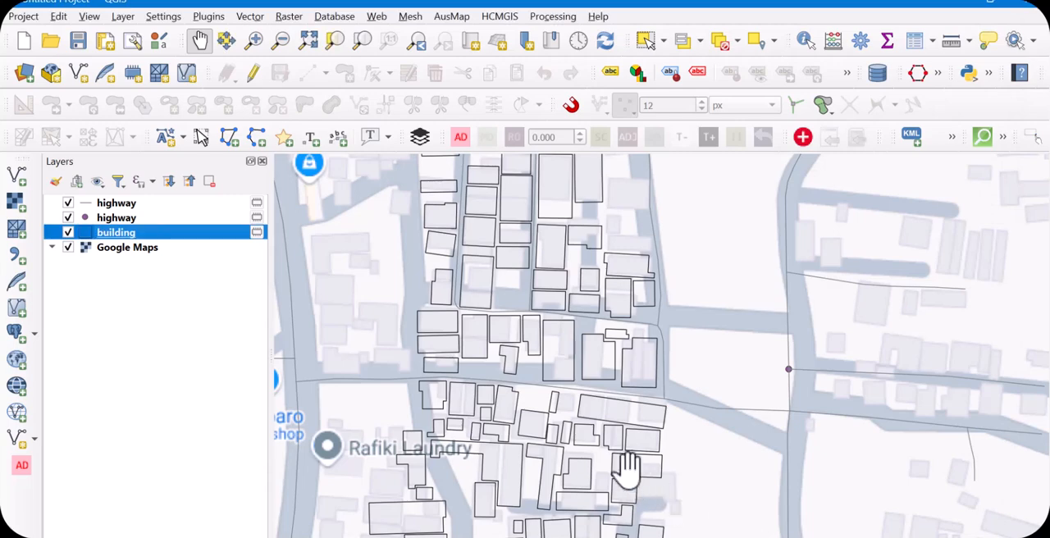
Examine how the building outlines line up with the Google Maps basemap at several zoom levels
scroll(459, 348, up, 3)
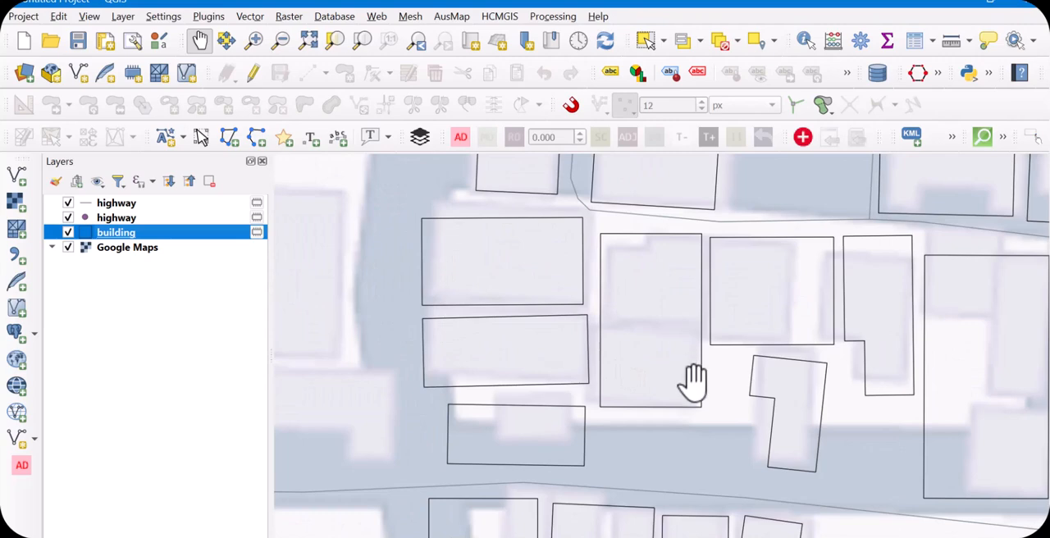
scroll(903, 257, up, 2)
scroll(583, 305, down, 4)
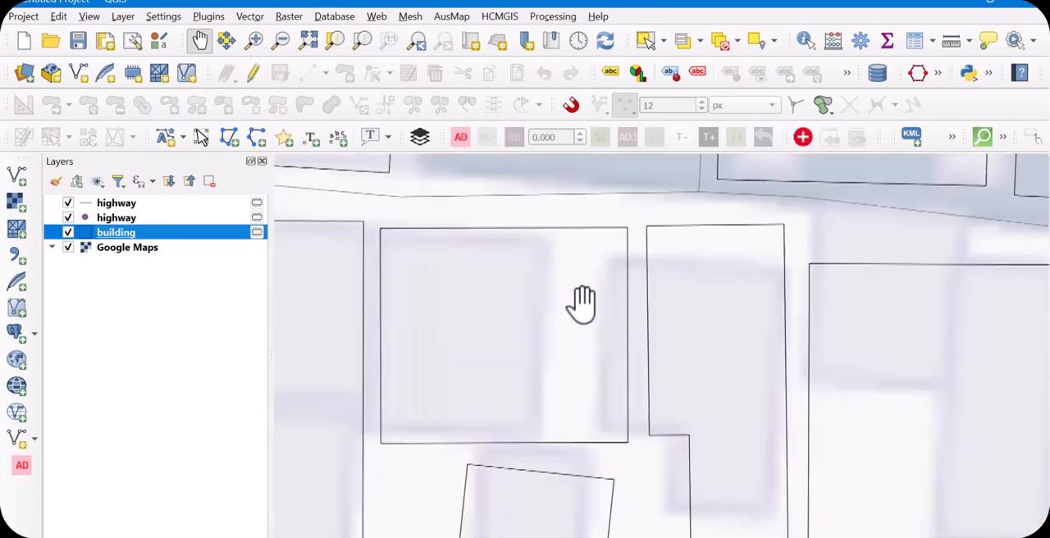
scroll(607, 337, down, 3)
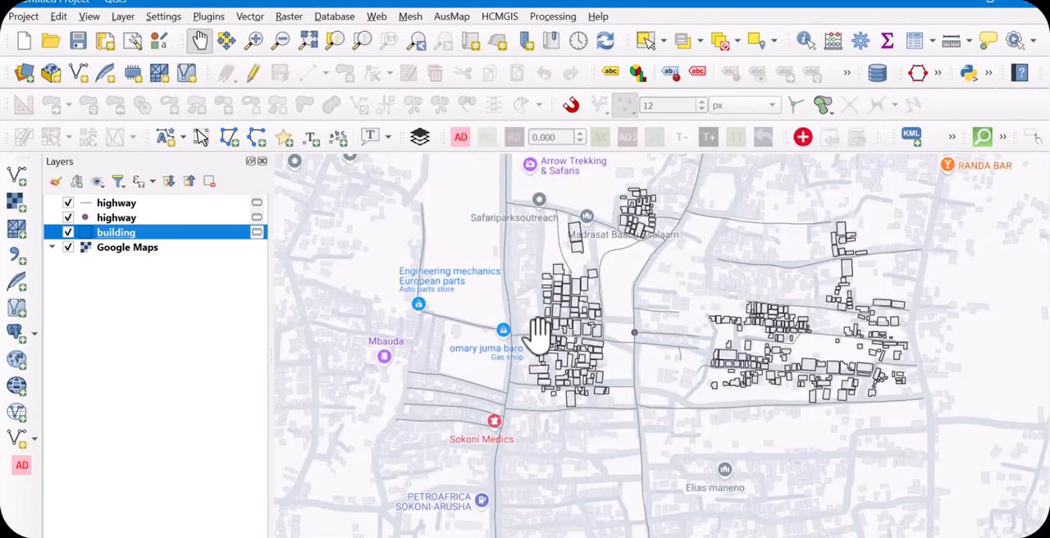
scroll(739, 348, up, 1)
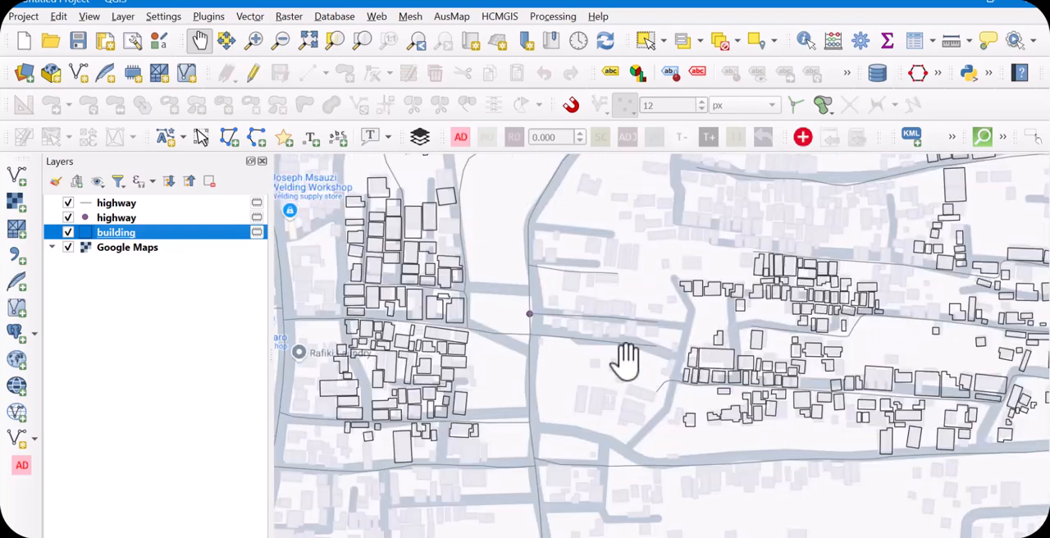
scroll(424, 332, up, 1)
scroll(599, 345, down, 1)
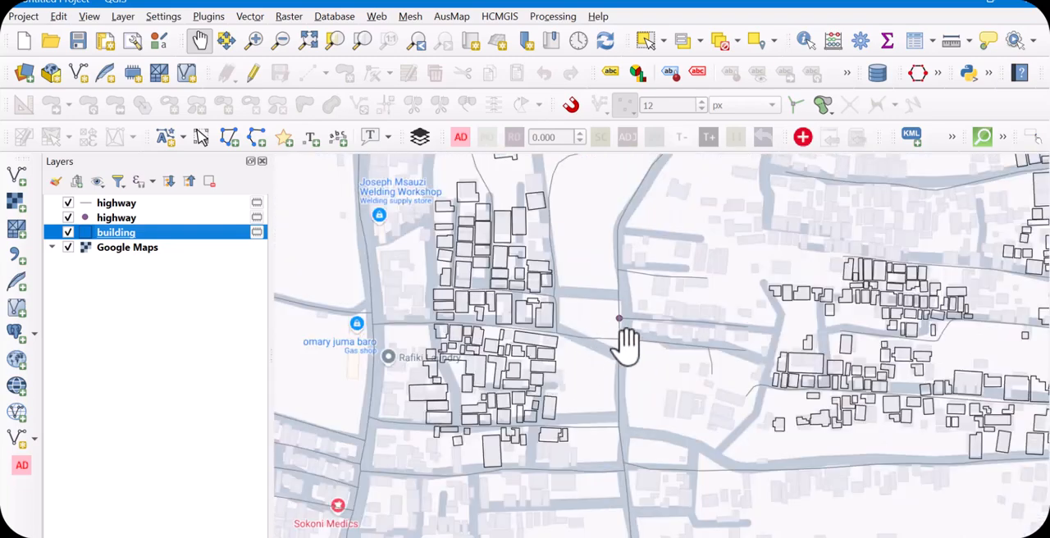
scroll(476, 314, down, 1)
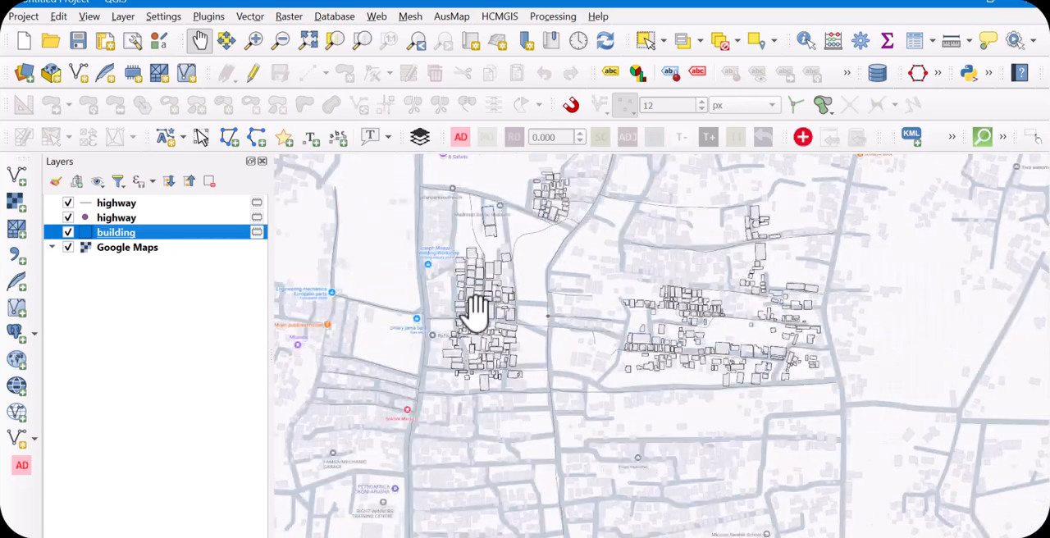